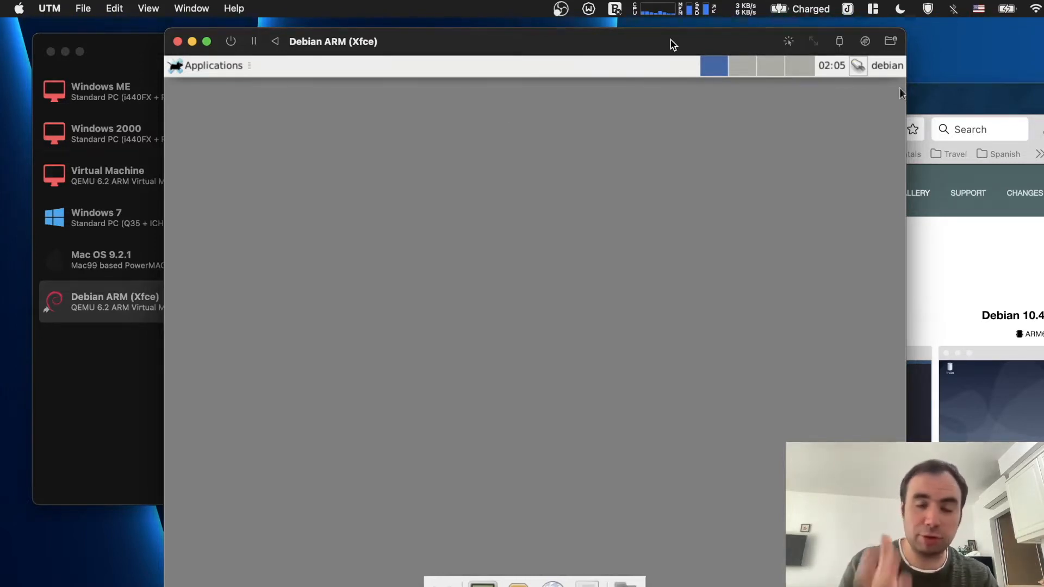
# - Check the Debian 10.4 (Xfce) entry in the UTM gallery browser page, then minimize the browser
pyautogui.click(949, 95)
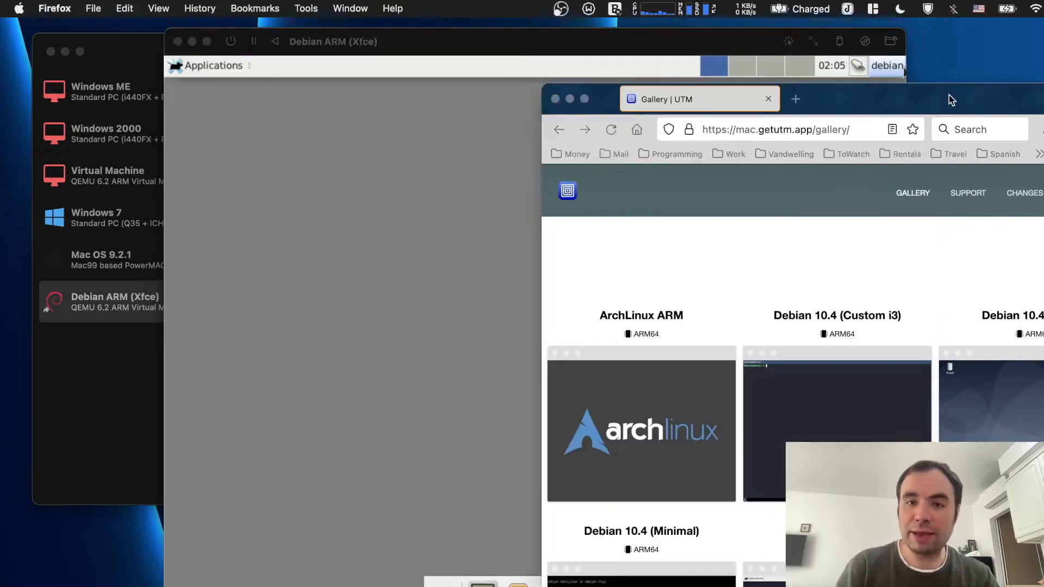
pyautogui.scroll(-1, 898, 262)
pyautogui.scroll(-2, 899, 261)
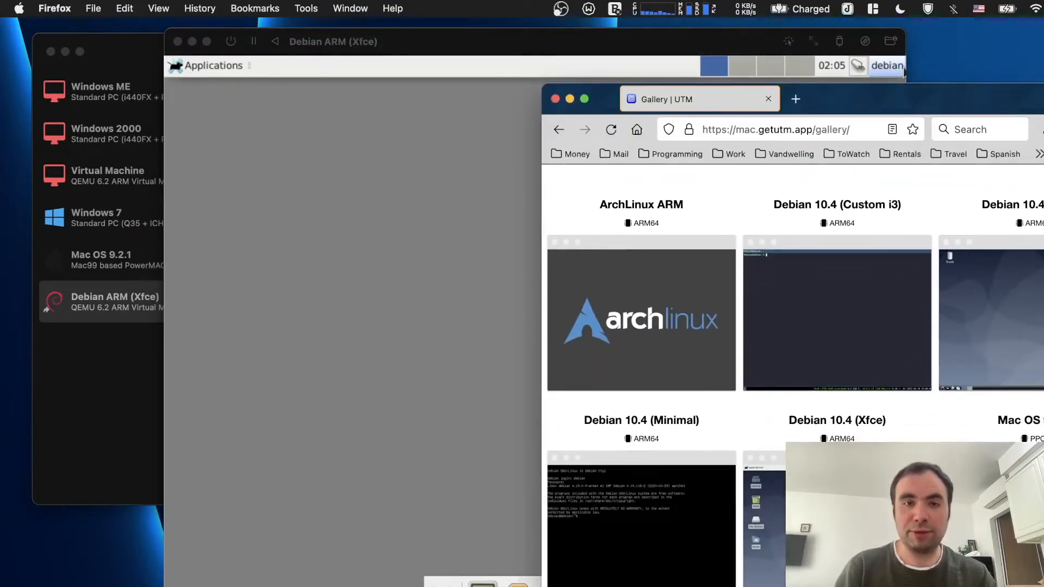
pyautogui.click(569, 99)
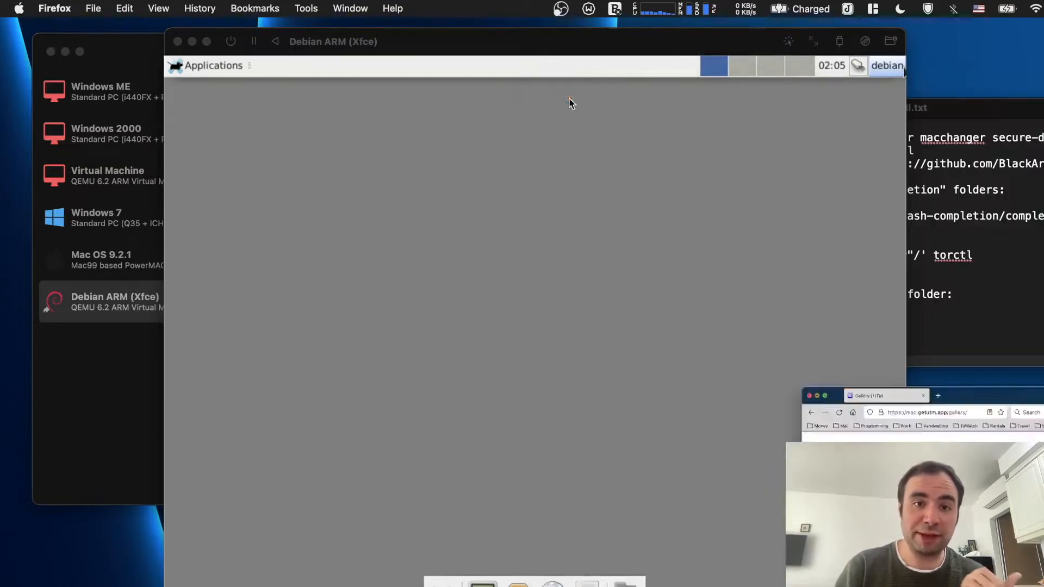
# - Return to the Debian Xfce VM and get a Terminal at the debian home prompt
pyautogui.click(558, 41)
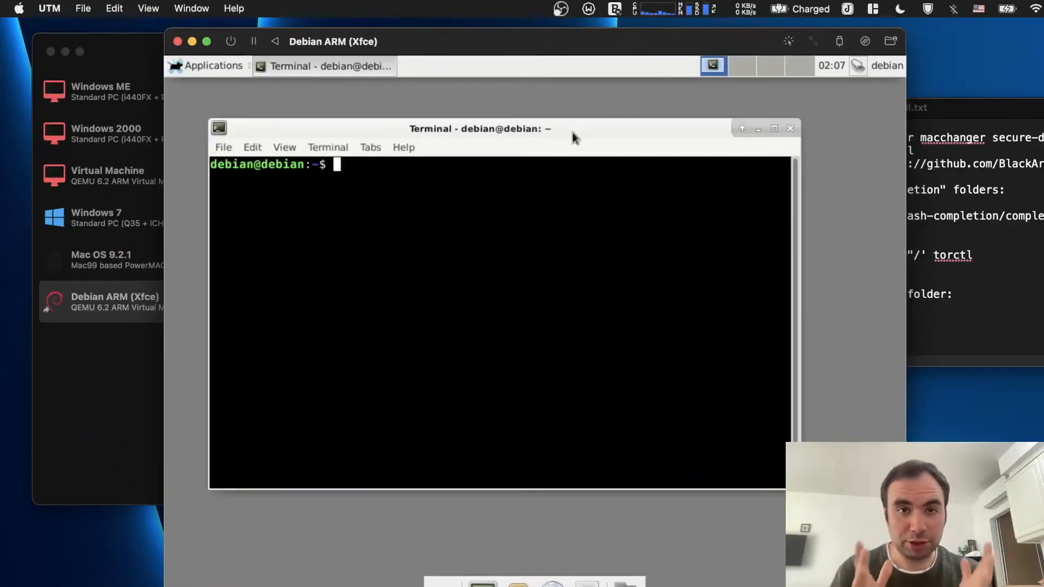
# - Install tor, tor-geoipdb and torsocks with 'sudo apt install tor', giving the password and answering y
pyautogui.click(979, 188)
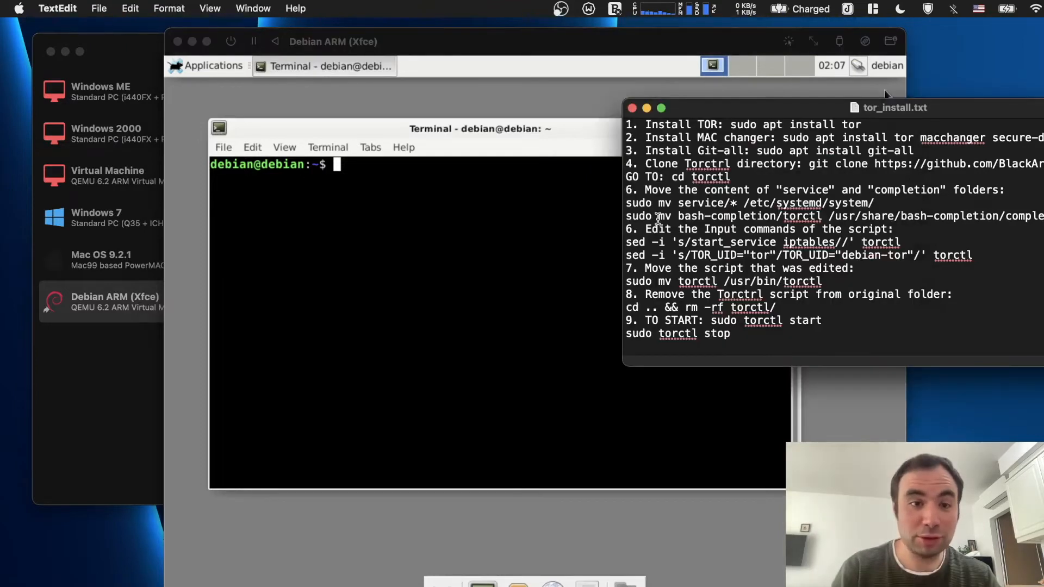
pyautogui.write('sudo a')
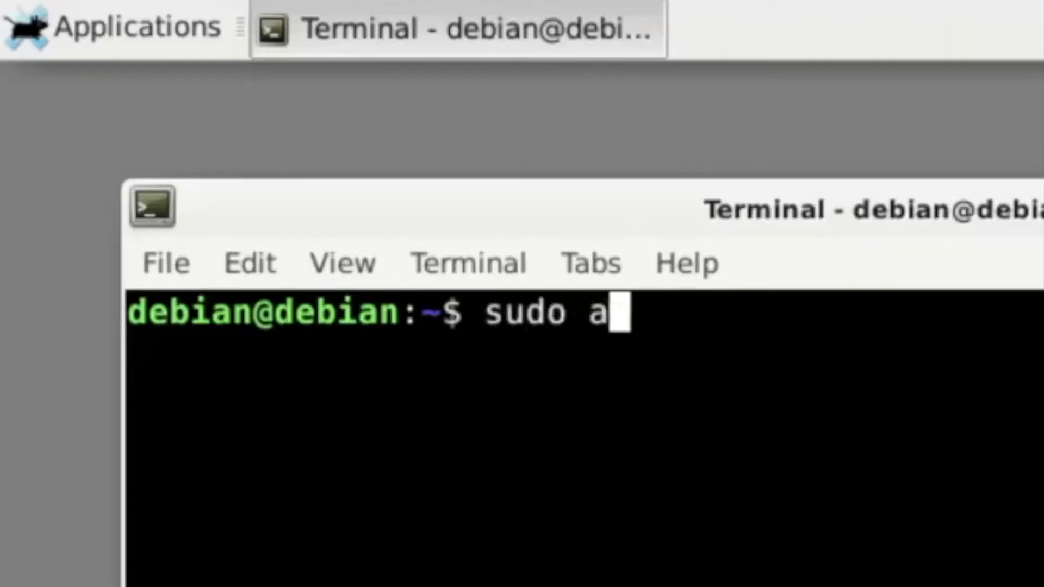
pyautogui.write('pt install to')
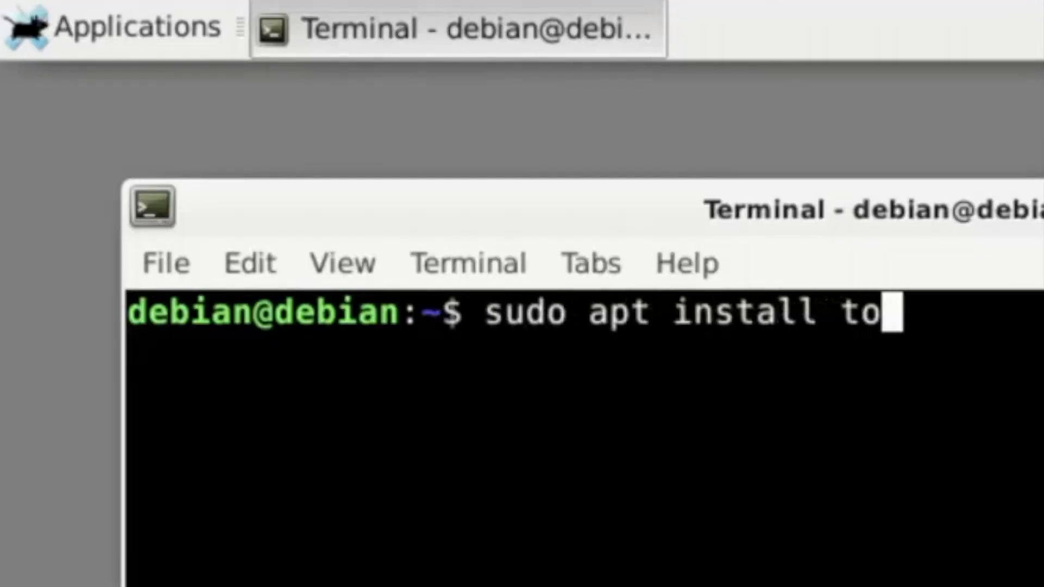
pyautogui.write('r')
pyautogui.press('Return')
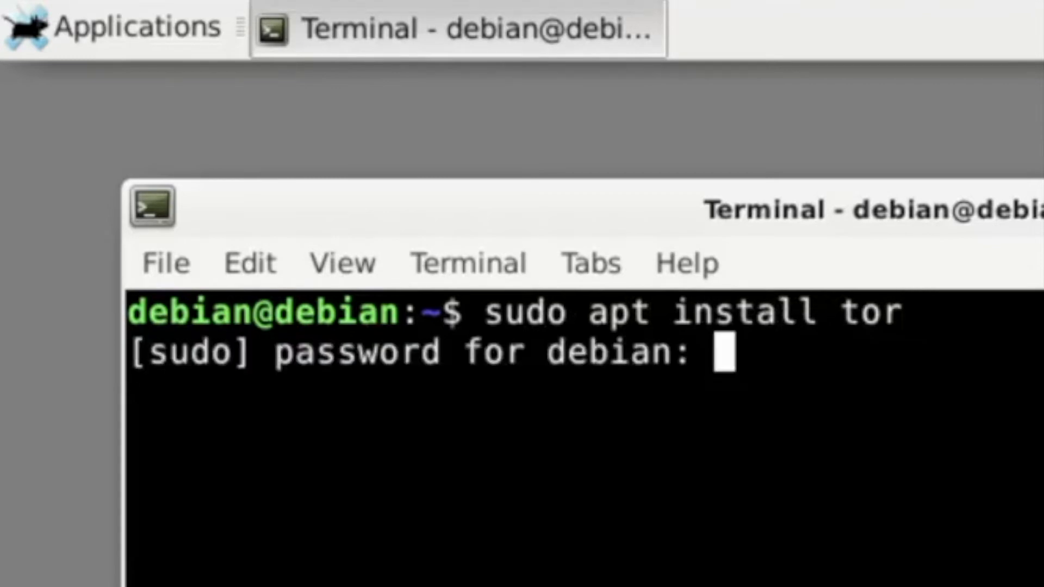
pyautogui.press('Return')
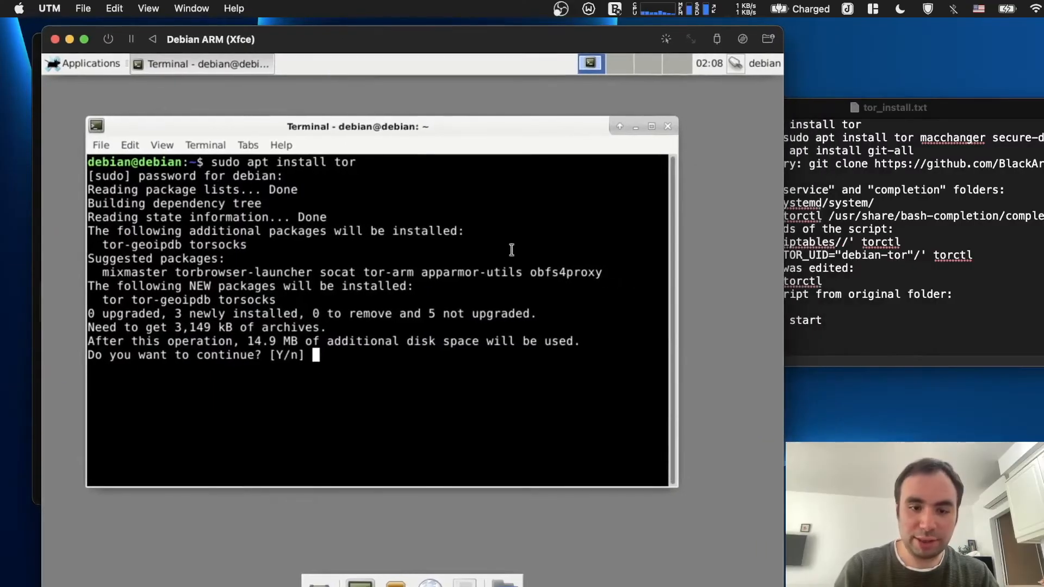
pyautogui.write('y')
pyautogui.press('Return')
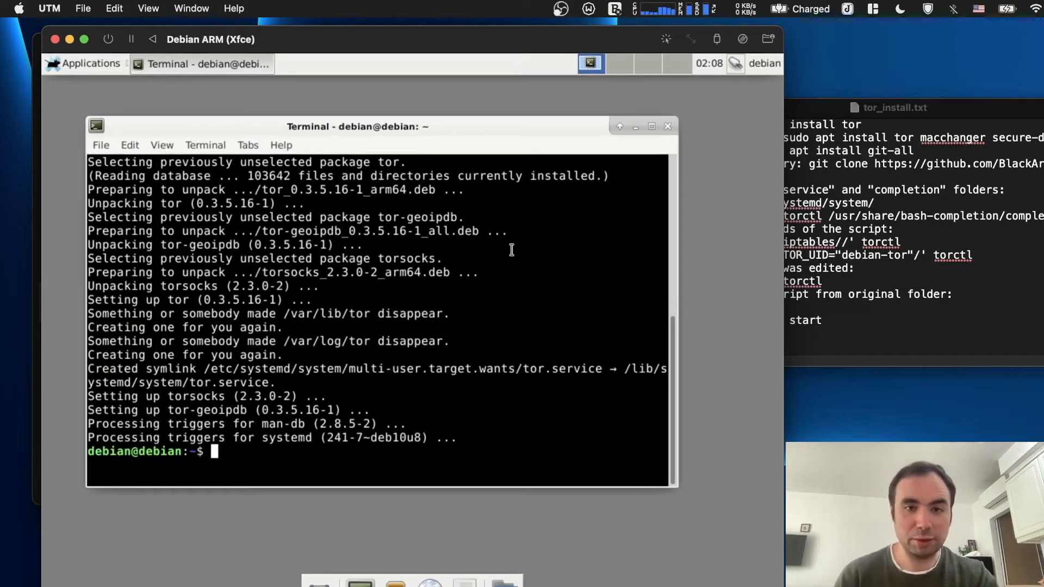
pyautogui.click(973, 193)
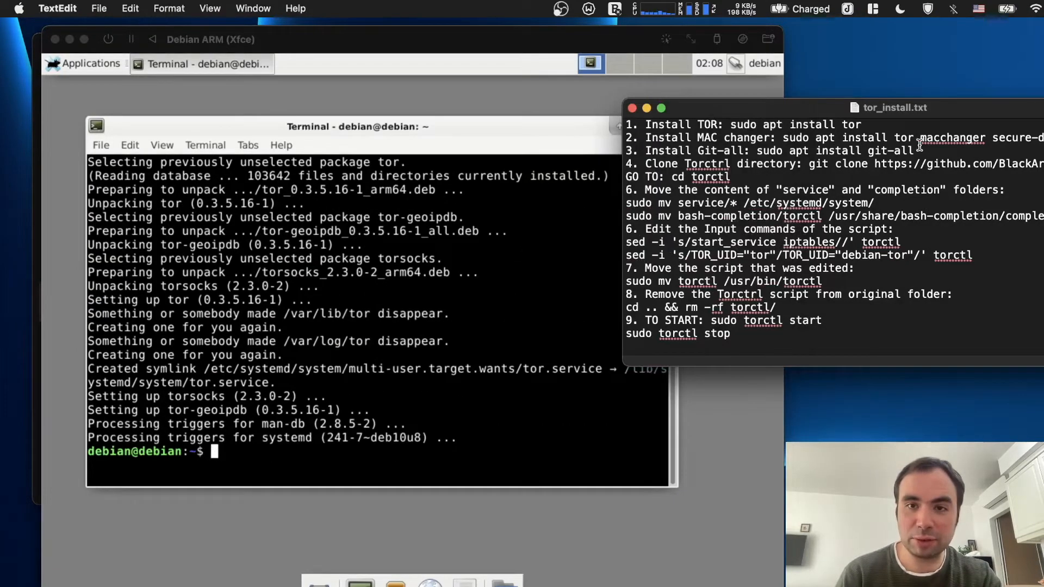
# - Paste the macchanger and secure-delete install command from the notes into the terminal and run it
pyautogui.moveTo(815, 138); pyautogui.dragTo(1042, 139)
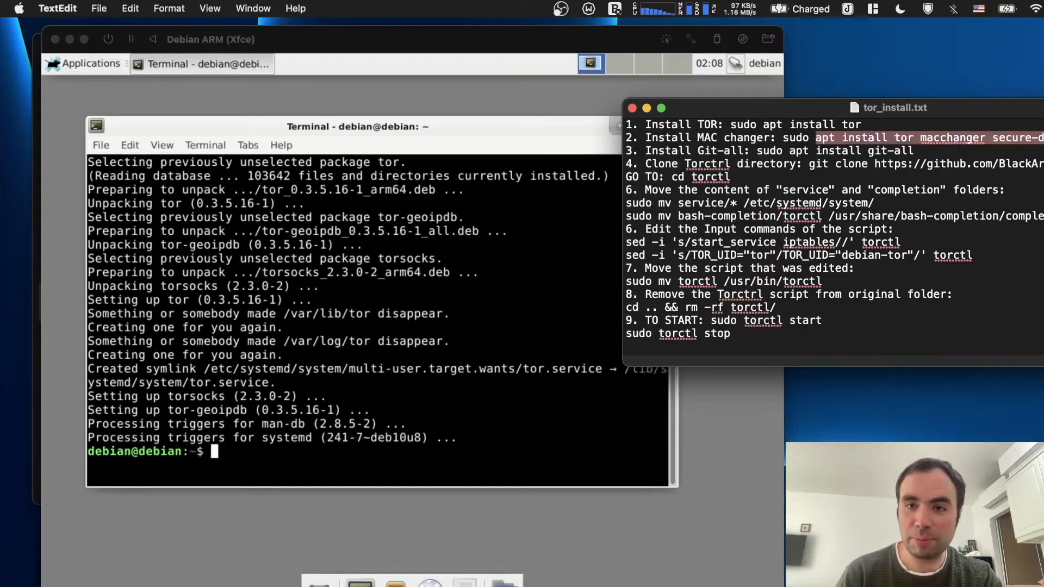
pyautogui.click(459, 454)
pyautogui.rightClick(434, 454)
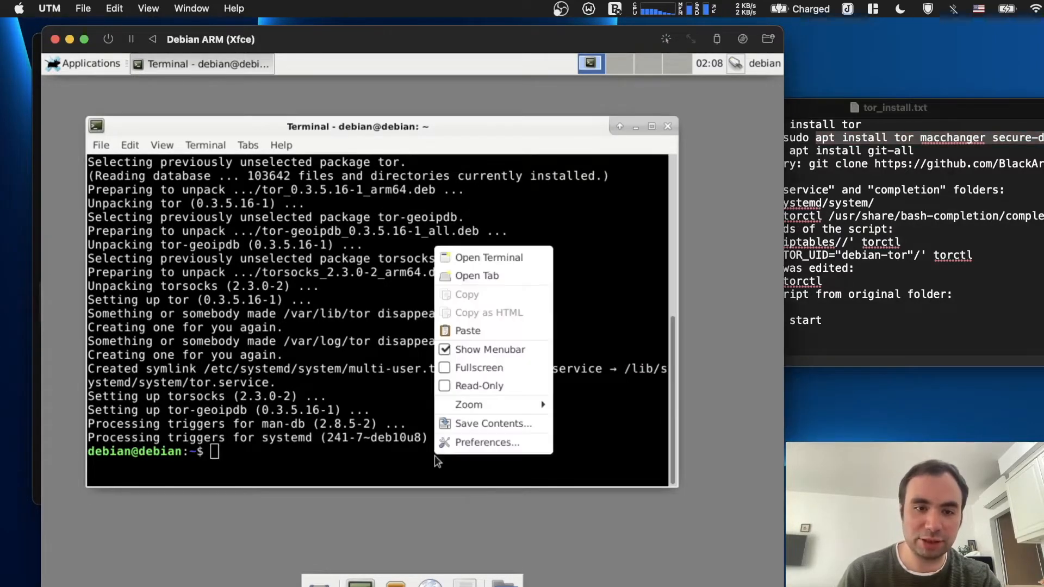
pyautogui.click(466, 336)
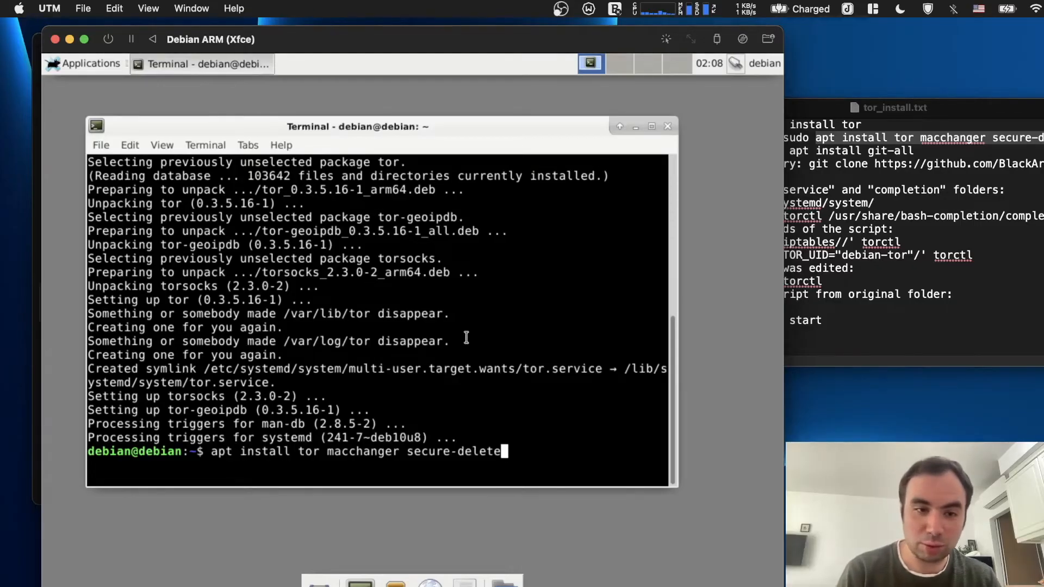
pyautogui.press('Return')
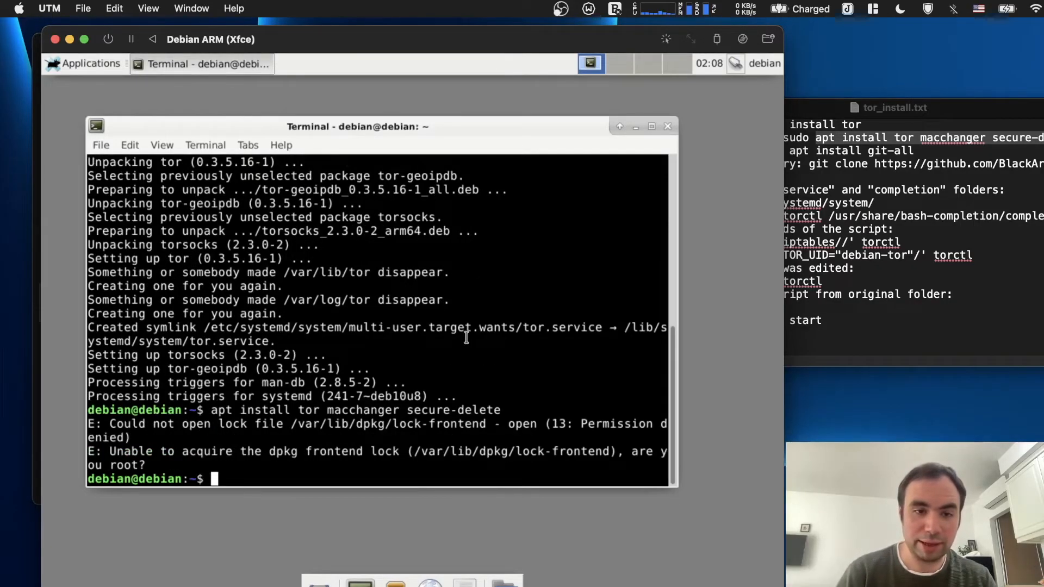
# - Rerun the install with sudo, answer y, and choose <Yes> to change the MAC address automatically
pyautogui.press('Up')
pyautogui.press('Left')
pyautogui.press('Left')
pyautogui.press('Left')
pyautogui.press('Left')
pyautogui.press('Left')
pyautogui.press('Left')
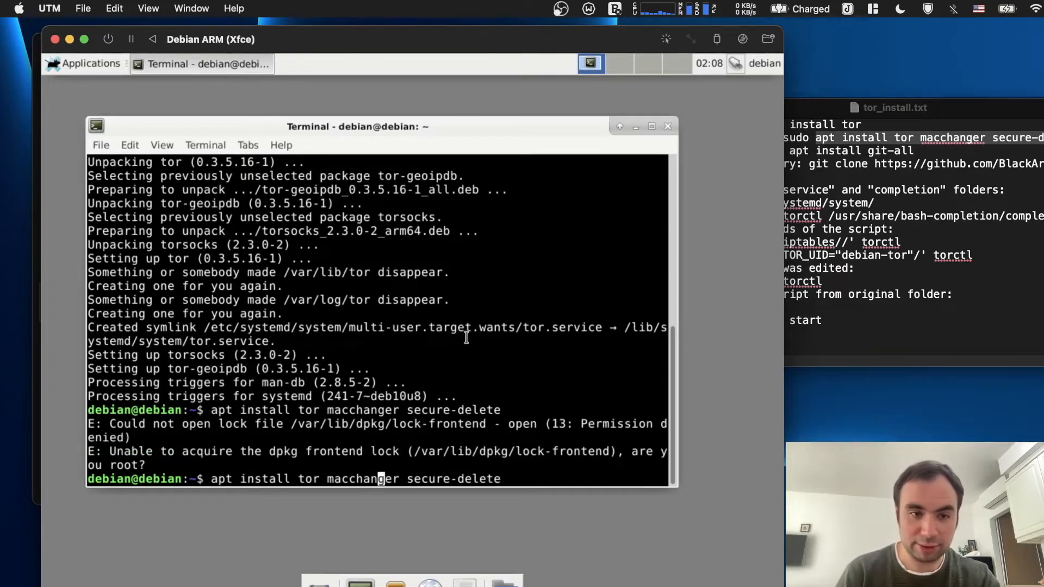
pyautogui.press('Left')
pyautogui.press('Left')
pyautogui.press('Left')
pyautogui.press('Left')
pyautogui.press('Left')
pyautogui.press('Left')
pyautogui.press('Left')
pyautogui.press('Left')
pyautogui.press('Left')
pyautogui.write('sudo')
pyautogui.press('Return')
pyautogui.write('y')
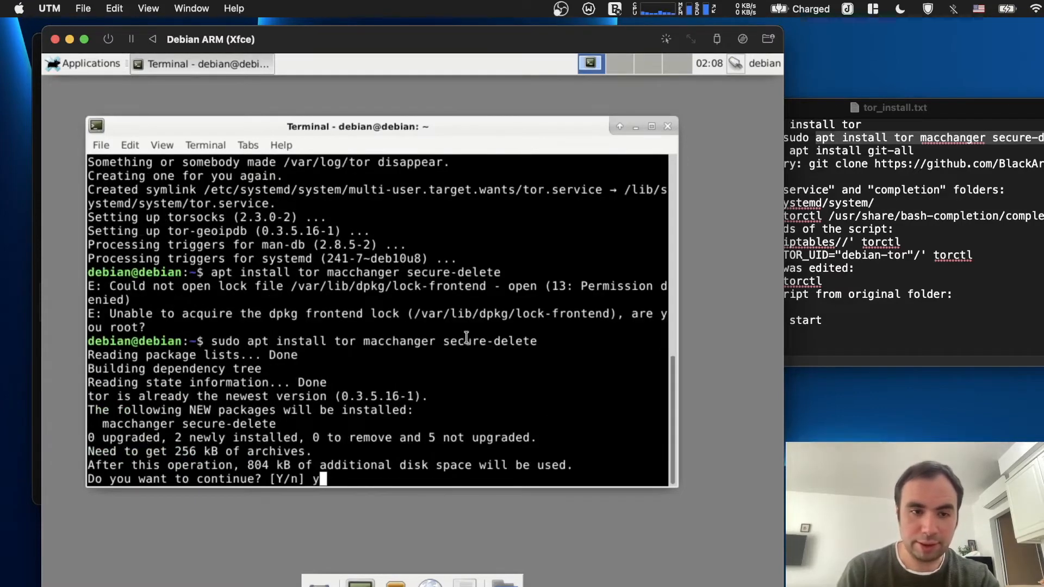
pyautogui.press('Return')
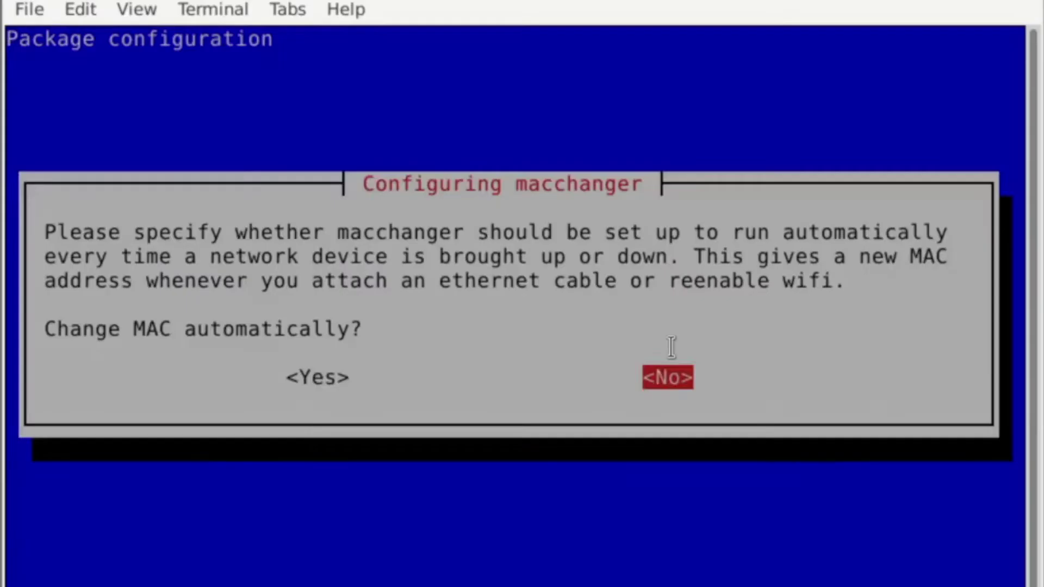
pyautogui.press('Left')
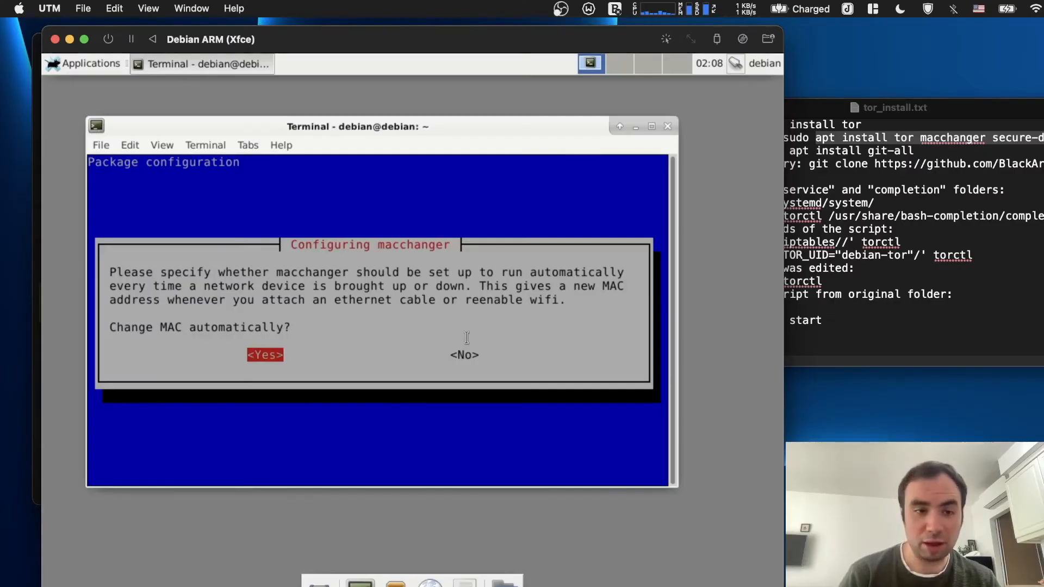
pyautogui.press('Return')
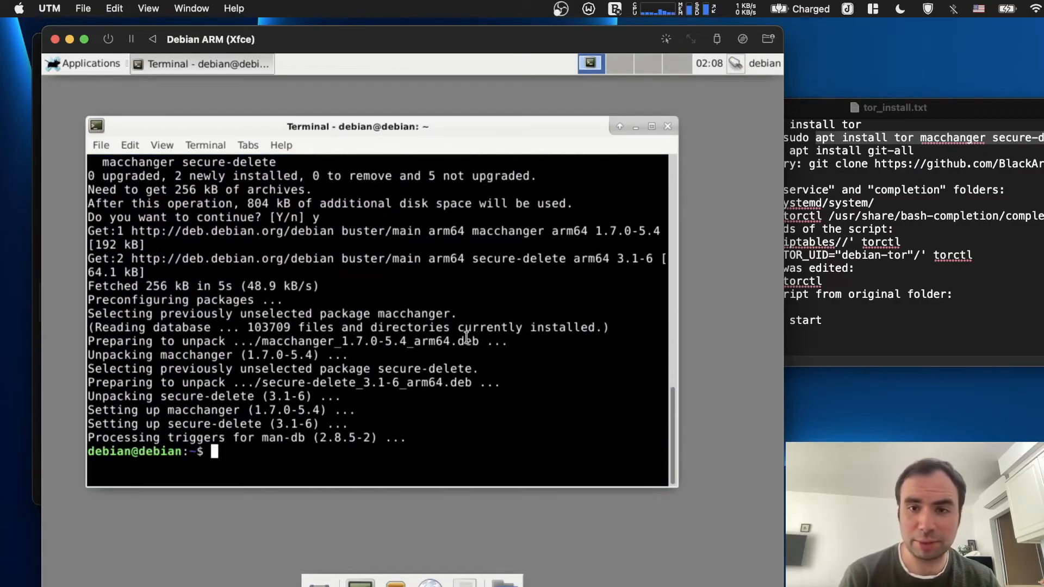
# - Install git-all from the notes' command with sudo apt, answering y to continue
pyautogui.click(920, 223)
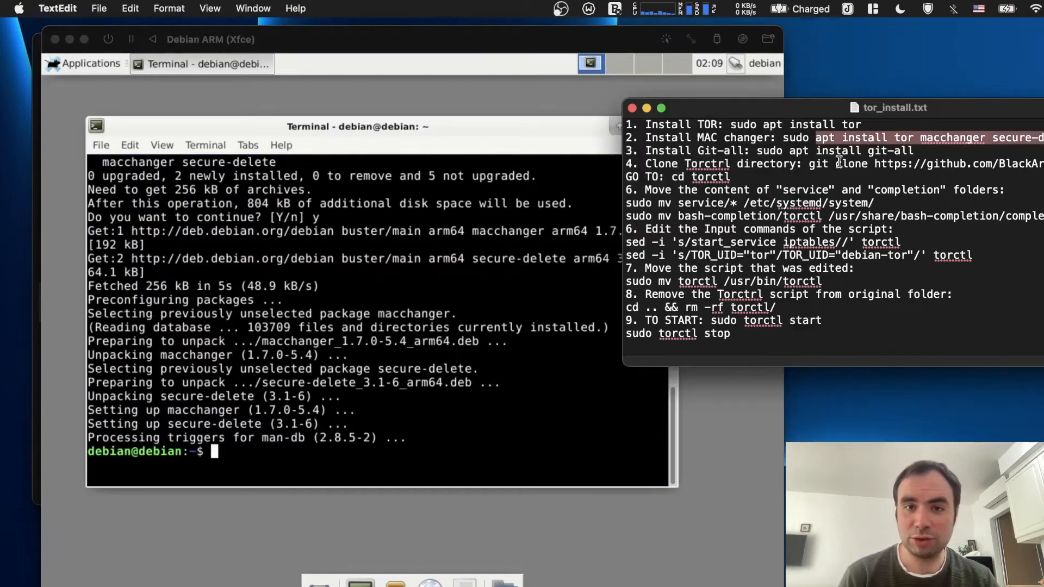
pyautogui.moveTo(757, 151); pyautogui.dragTo(913, 152)
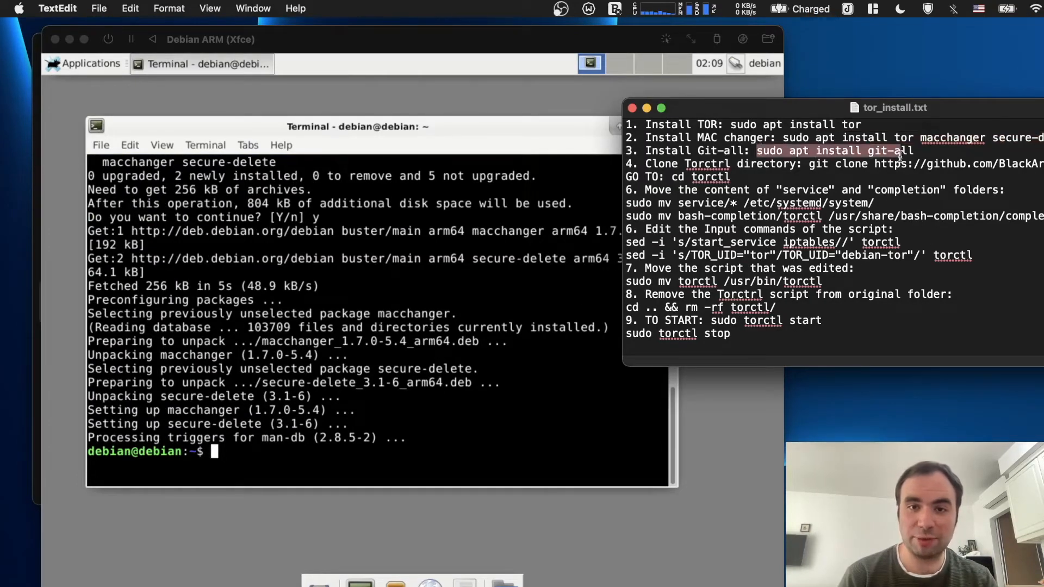
pyautogui.rightClick(908, 154)
pyautogui.click(914, 179)
pyautogui.click(570, 347)
pyautogui.write('sudo apt install git-all')
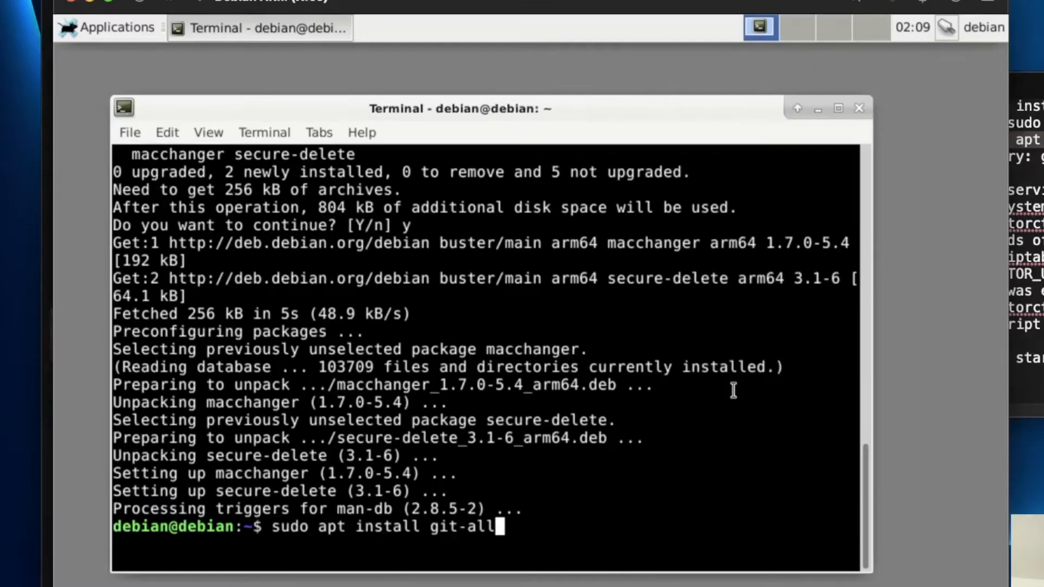
pyautogui.press('Return')
pyautogui.write('y')
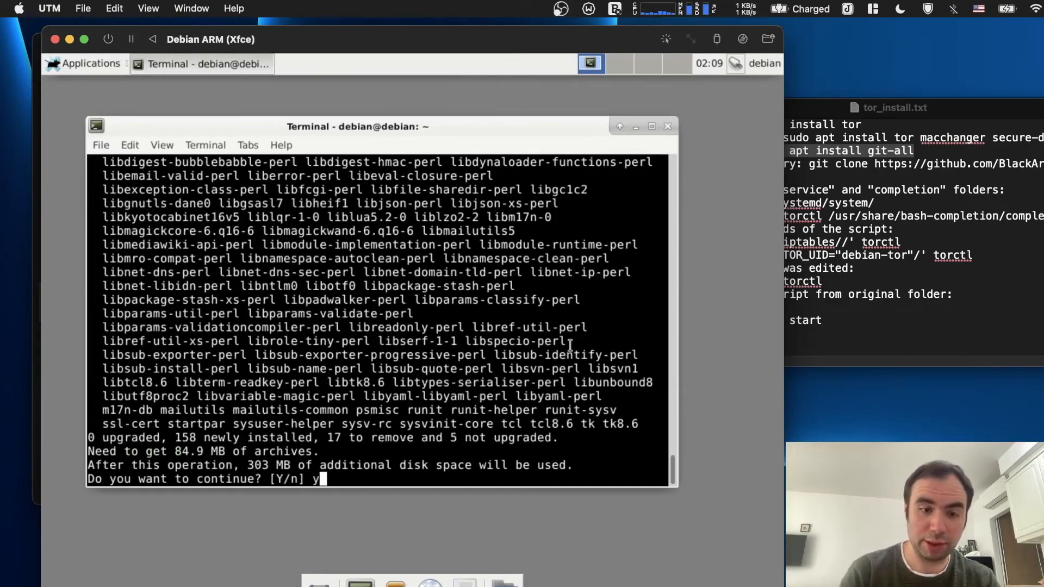
pyautogui.press('Return')
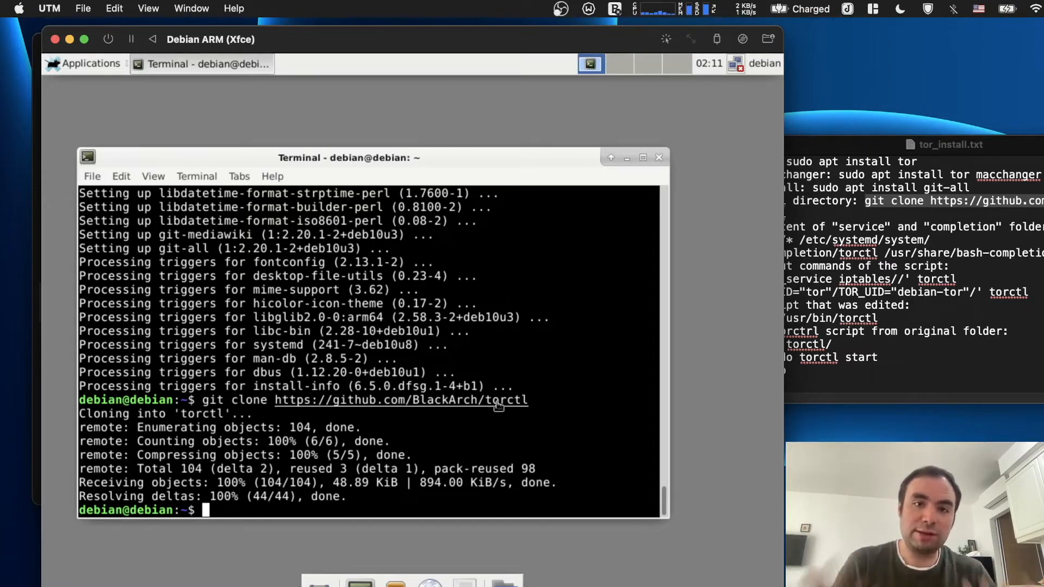
pyautogui.write('ls')
# - List the home folder and change into the cloned torctl directory
pyautogui.press('Return')
pyautogui.write('tor')
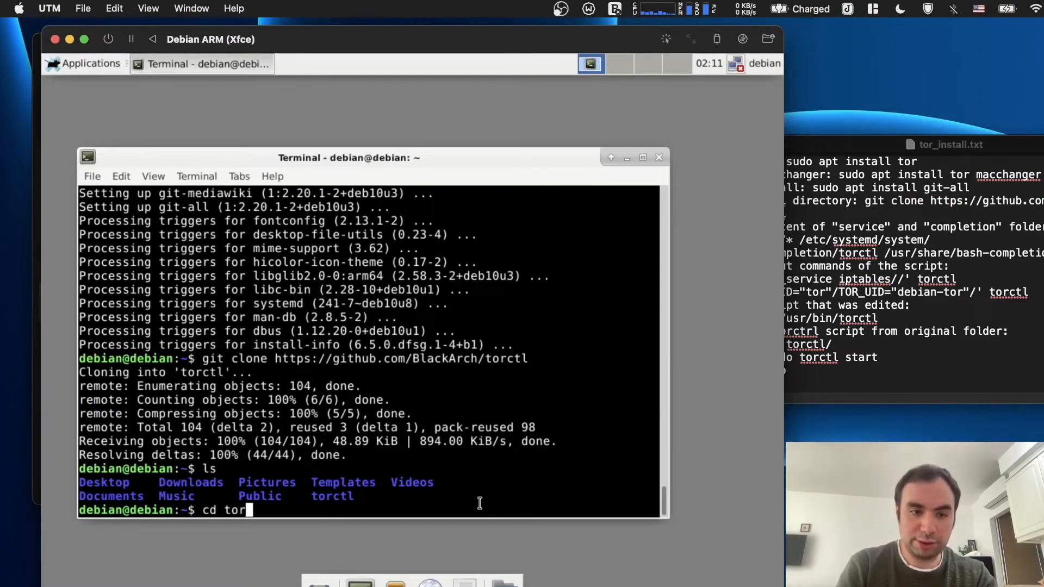
pyautogui.press('Tab')
pyautogui.press('Return')
pyautogui.click(769, 398)
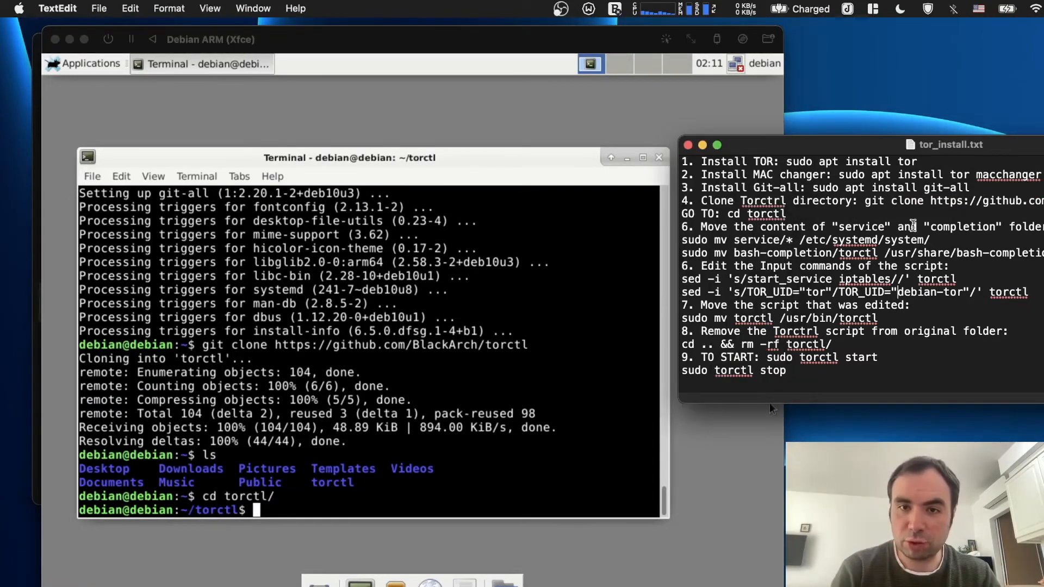
pyautogui.moveTo(998, 146); pyautogui.dragTo(870, 147)
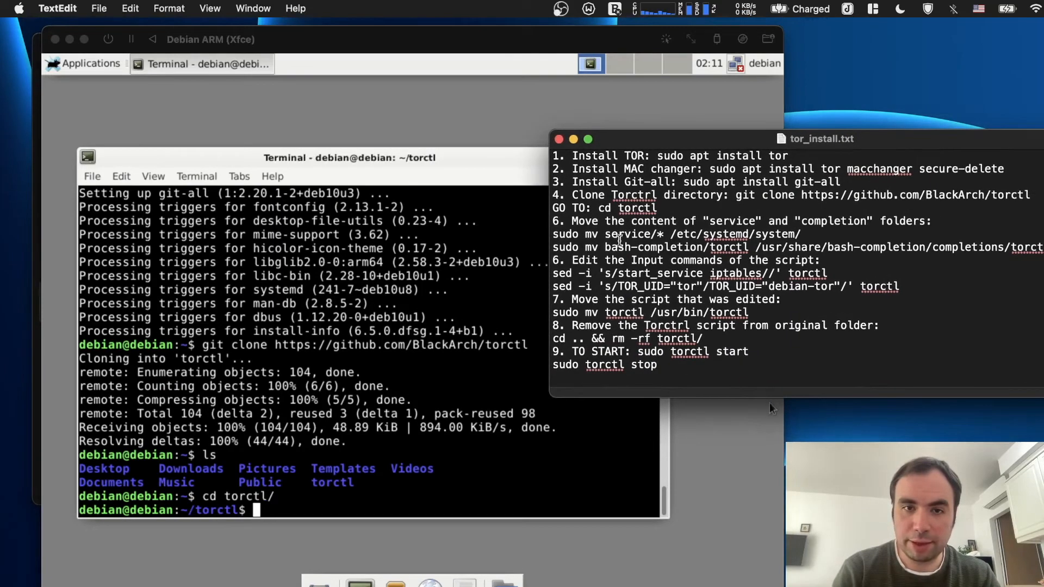
# - Move torctl's service files with 'sudo mv service/* /etc/systemd/system/'
pyautogui.moveTo(554, 234); pyautogui.dragTo(807, 234)
pyautogui.press('super+c')
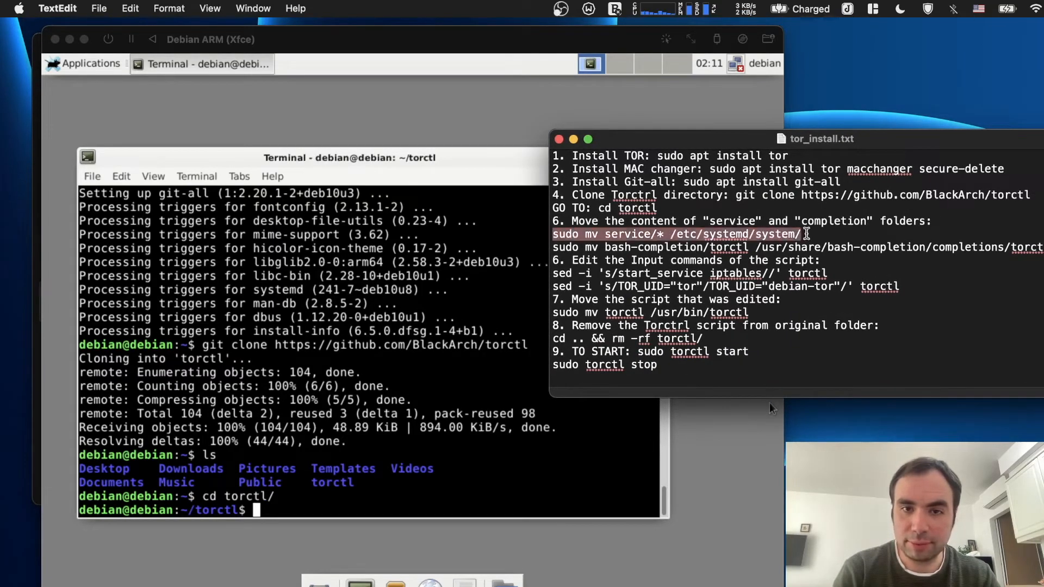
pyautogui.rightClick(779, 238)
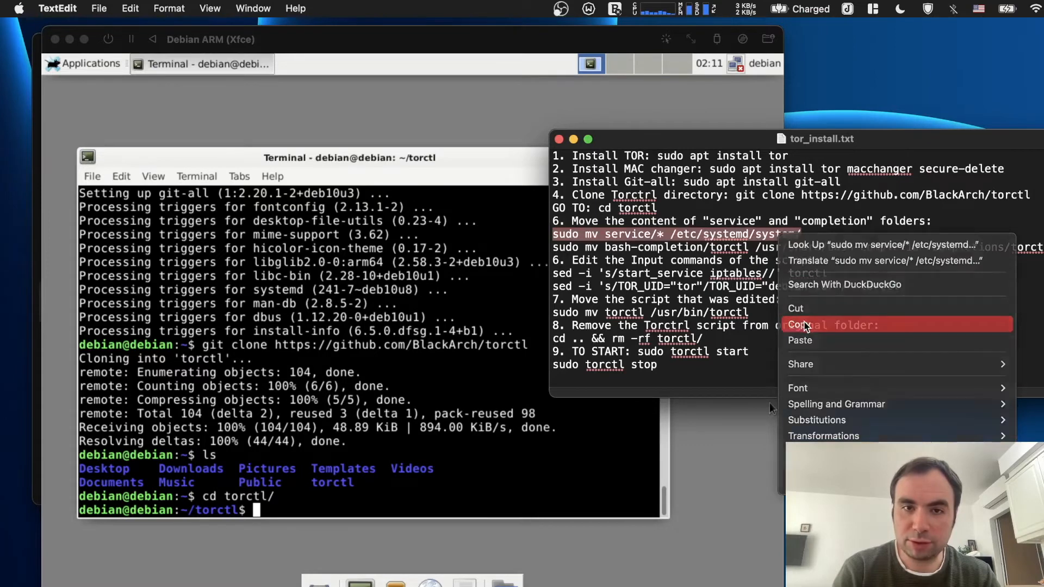
pyautogui.click(799, 323)
pyautogui.click(768, 402)
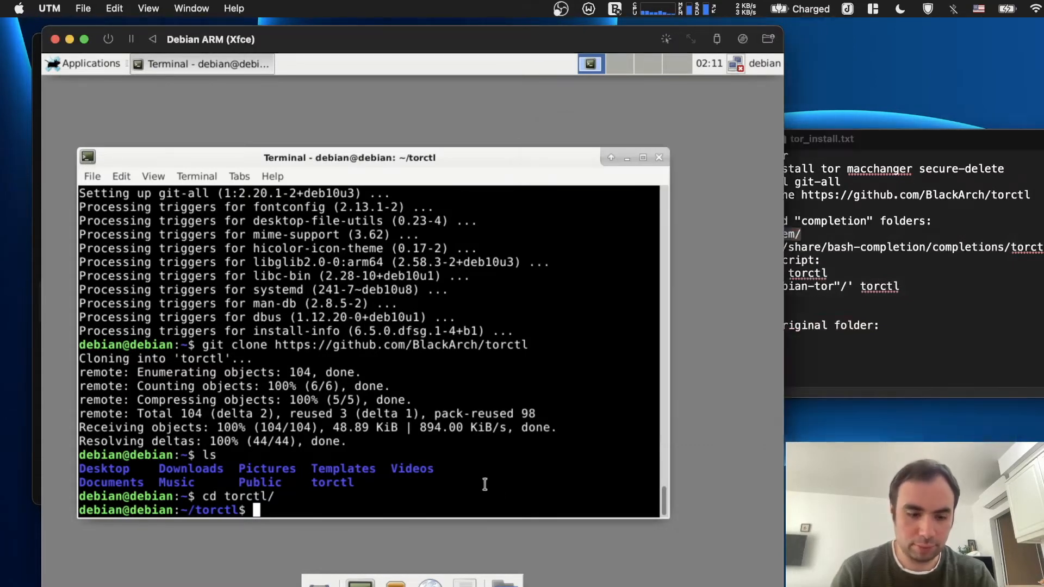
pyautogui.rightClick(487, 485)
pyautogui.click(518, 359)
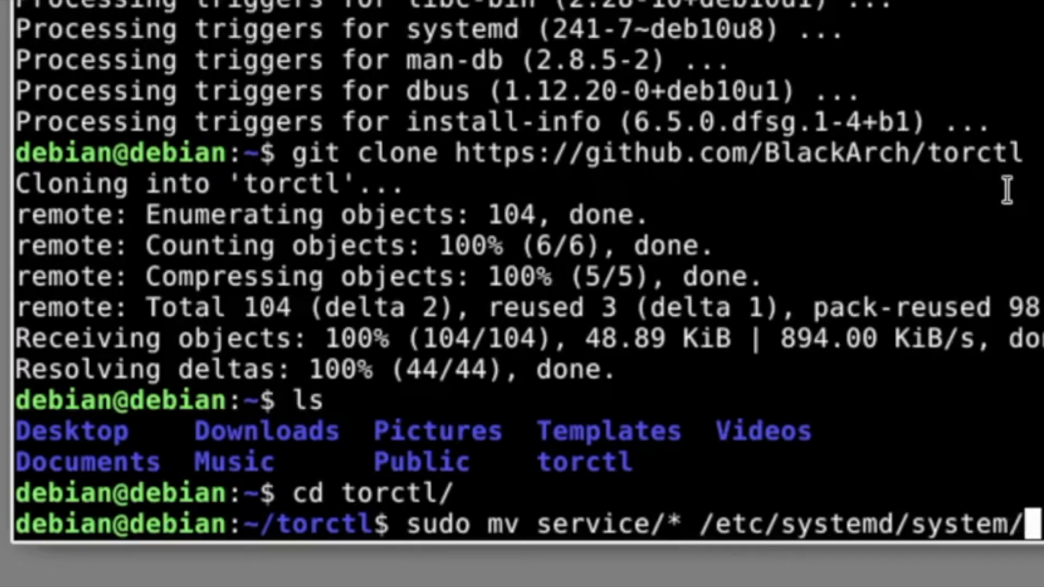
pyautogui.press('Return')
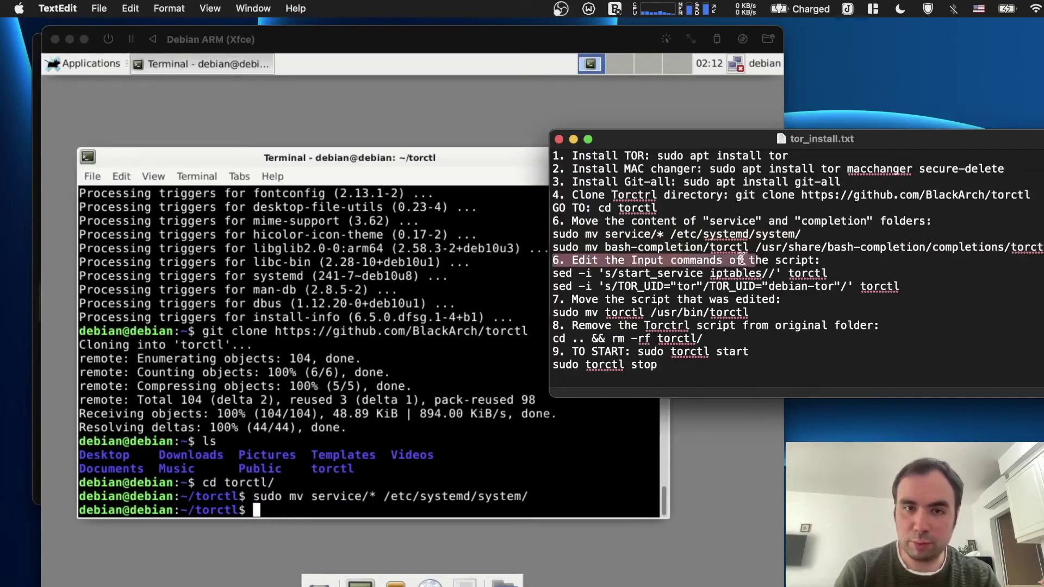
# - Move torctl's bash completion into /usr/share/bash-completion/completions
pyautogui.moveTo(553, 261); pyautogui.dragTo(554, 247)
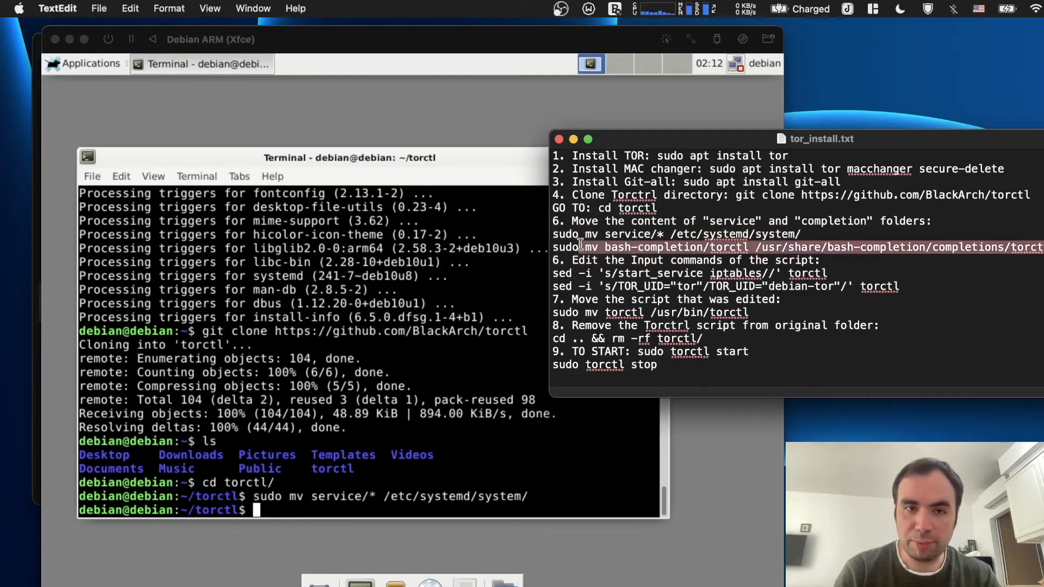
pyautogui.rightClick(601, 251)
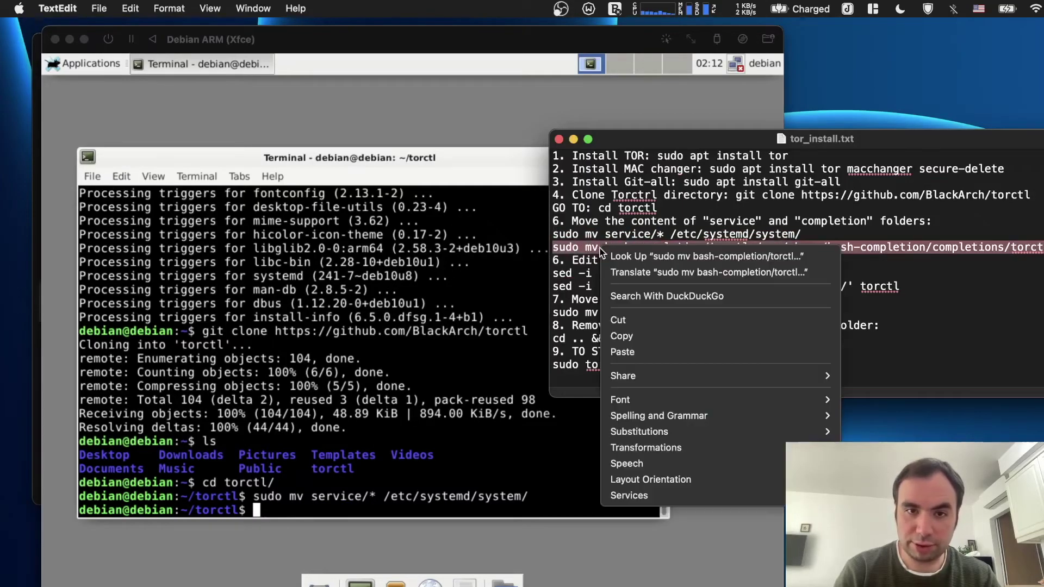
pyautogui.click(627, 336)
pyautogui.click(500, 508)
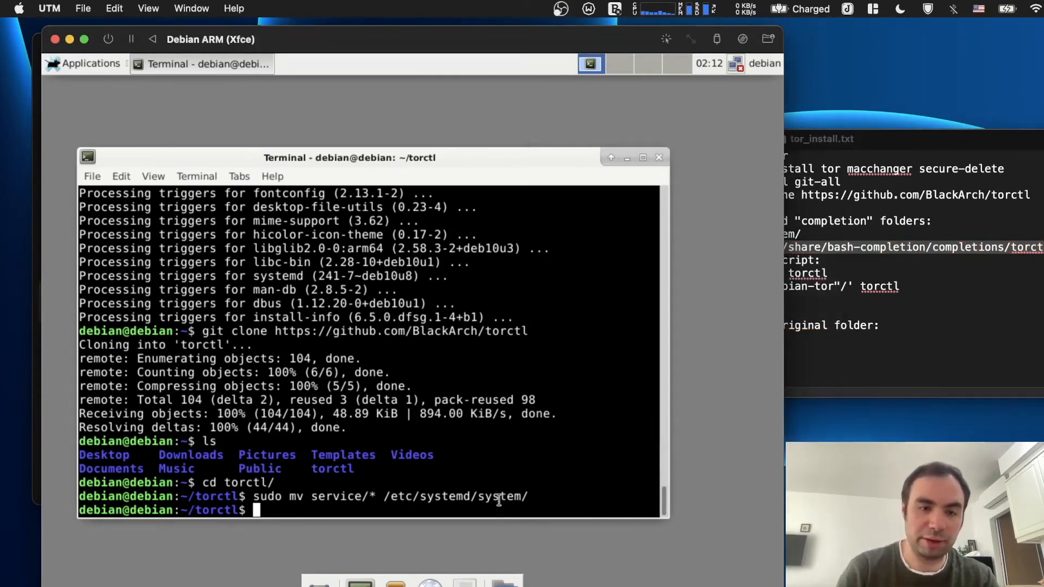
pyautogui.write('sudo mv bash-completion/torctl /usr/share/bash-completion/completions/torctl')
pyautogui.press('Return')
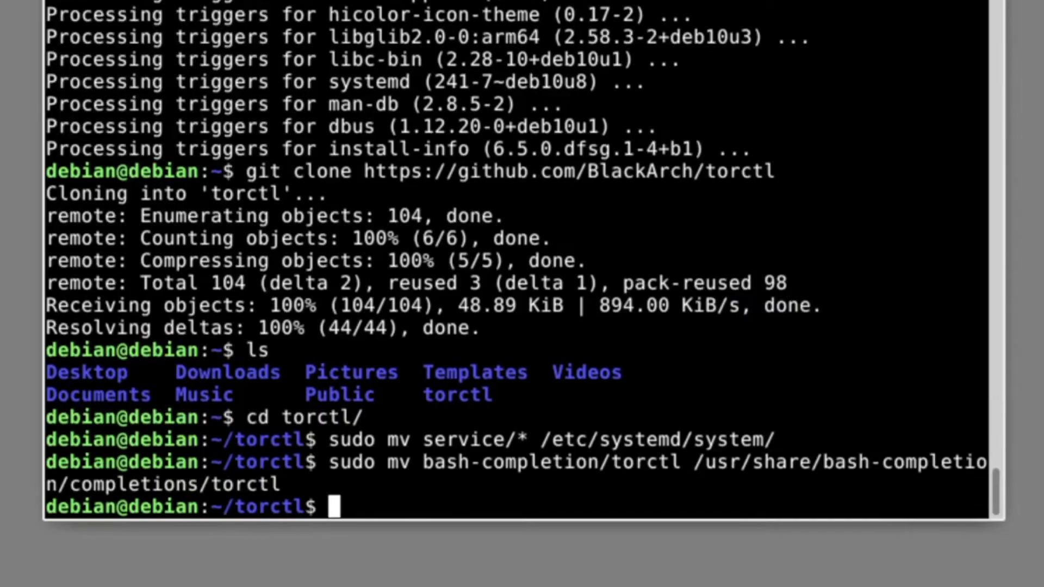
pyautogui.click(688, 270)
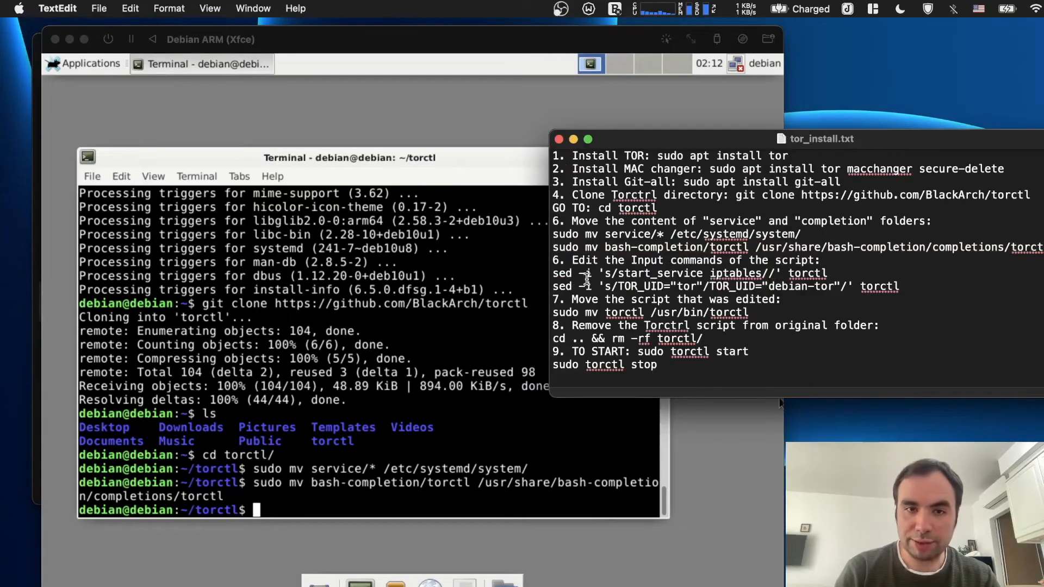
pyautogui.write("sed -i 's/start_service iptables//' torctl")
# - Run both sed -i edits on torctl: remove the iptables start and set TOR_UID to debian-tor
pyautogui.press('Return')
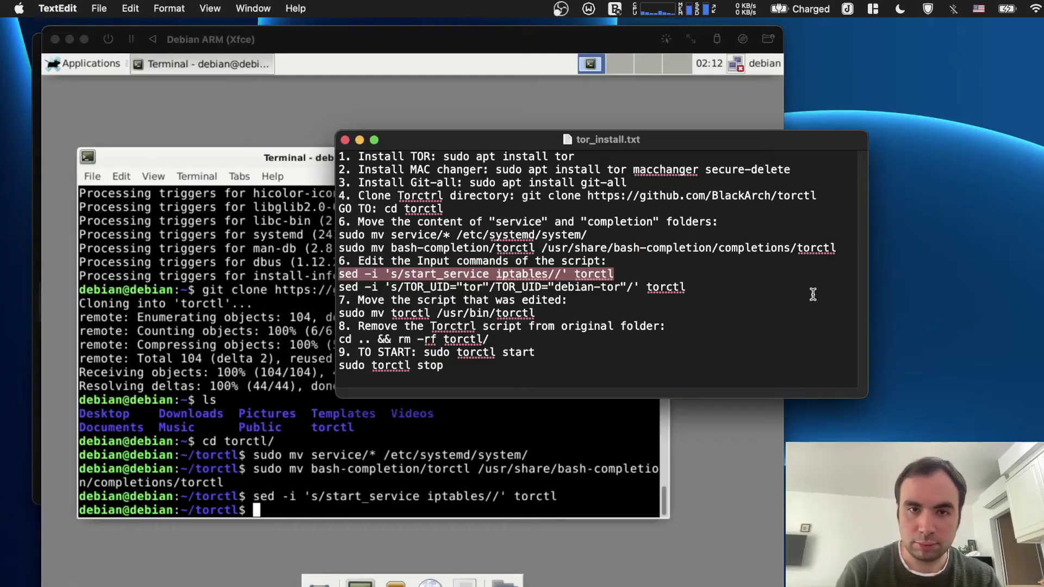
pyautogui.click(651, 285)
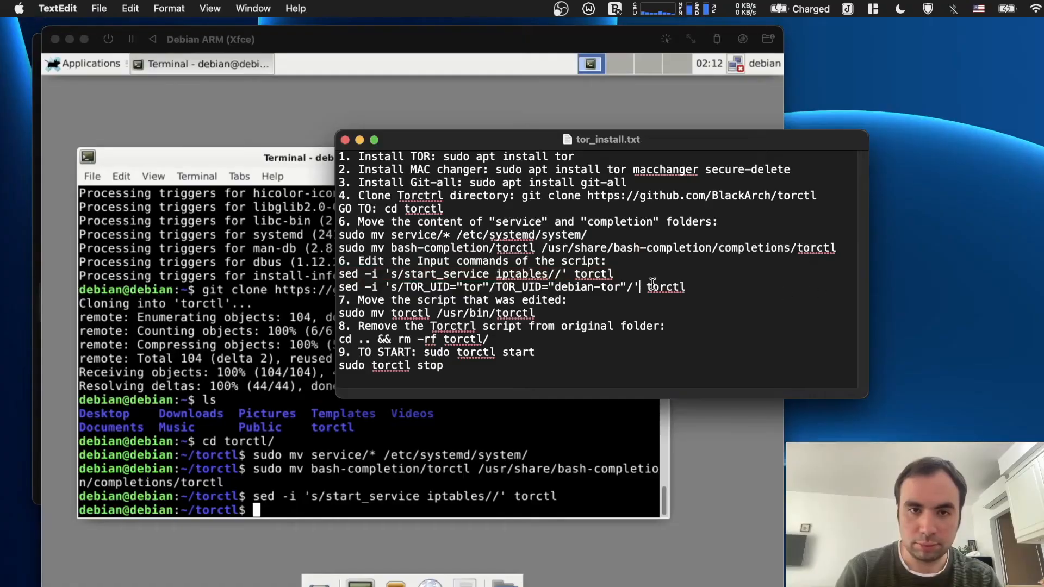
pyautogui.moveTo(696, 286); pyautogui.dragTo(338, 287)
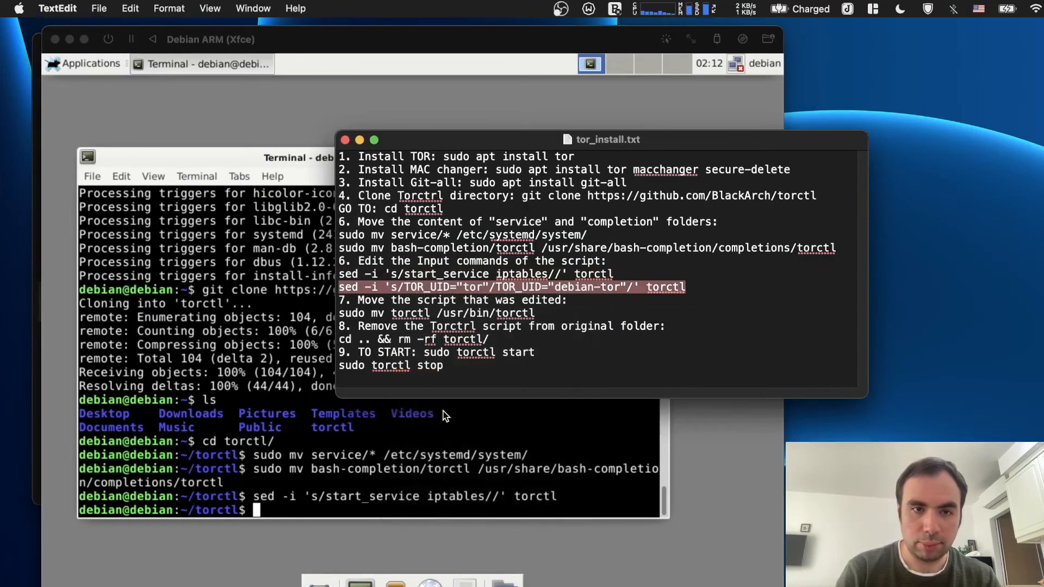
pyautogui.click(466, 512)
pyautogui.rightClick(466, 512)
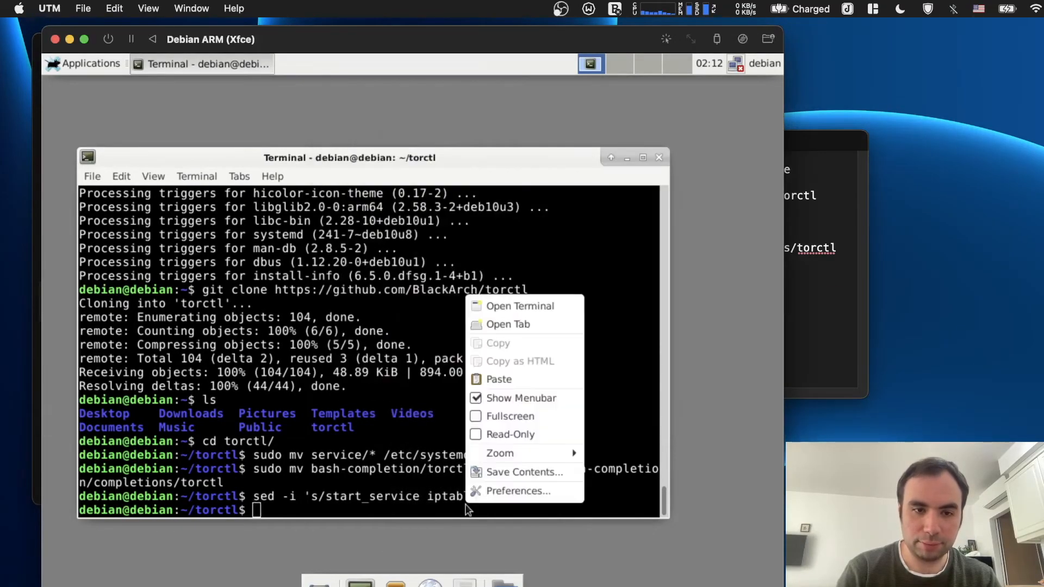
pyautogui.click(487, 376)
pyautogui.press('Return')
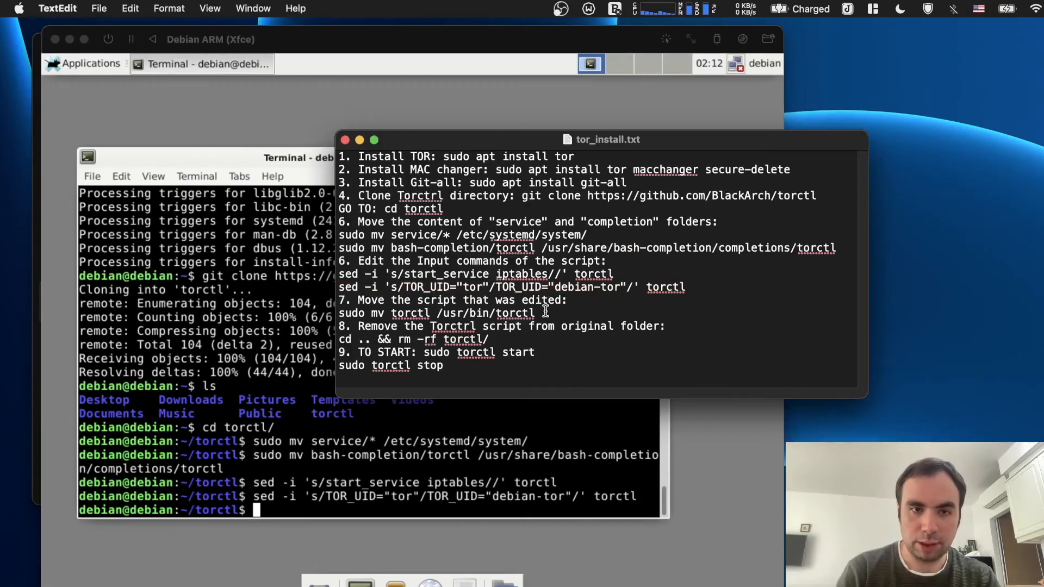
# - Move the script into place with 'sudo mv torctl /usr/bin/torctl'
pyautogui.moveTo(537, 314); pyautogui.dragTo(340, 313)
pyautogui.rightClick(359, 307)
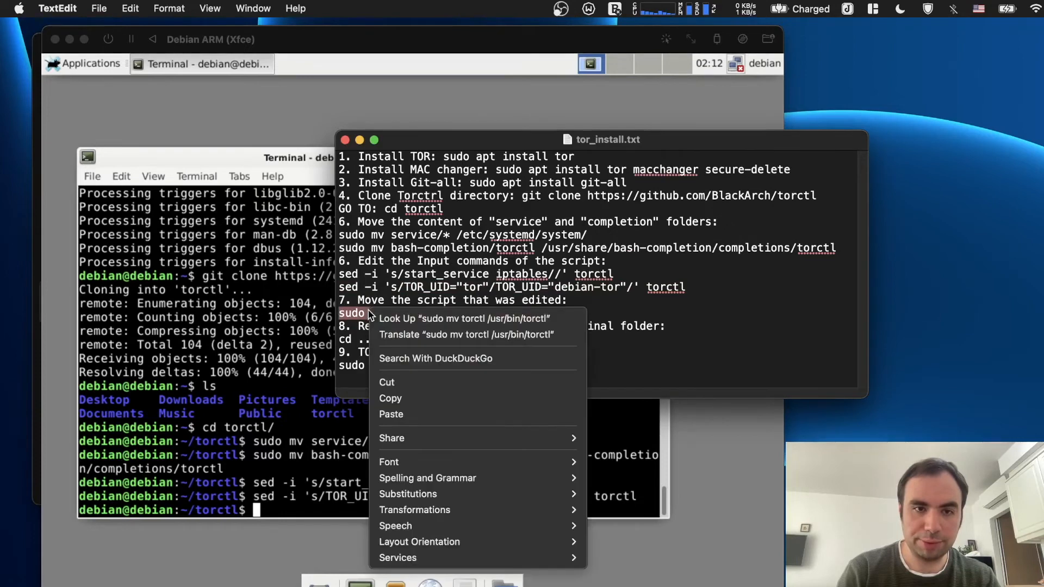
pyautogui.click(429, 395)
pyautogui.click(371, 499)
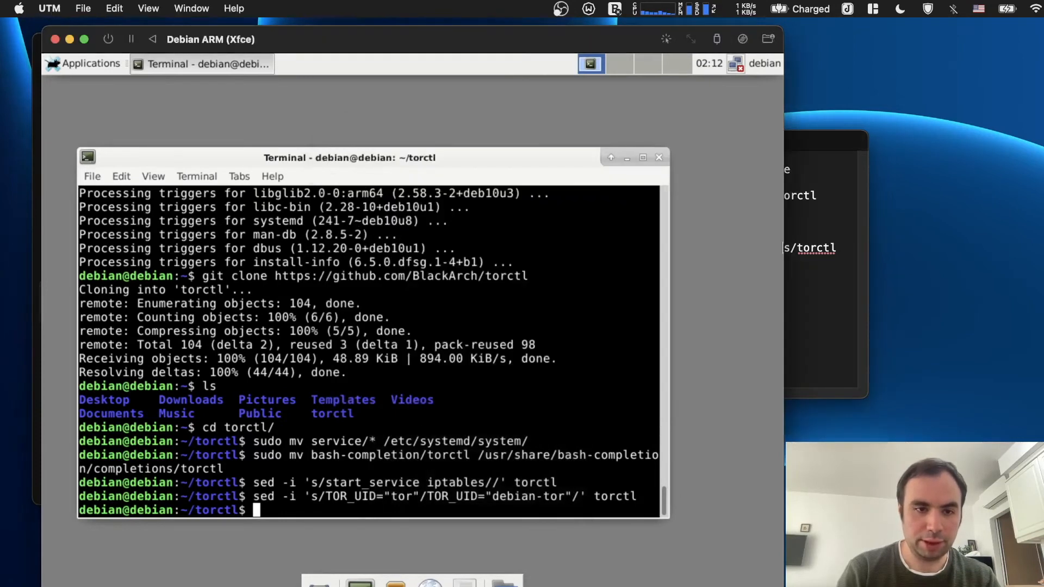
pyautogui.rightClick(373, 501)
pyautogui.click(410, 383)
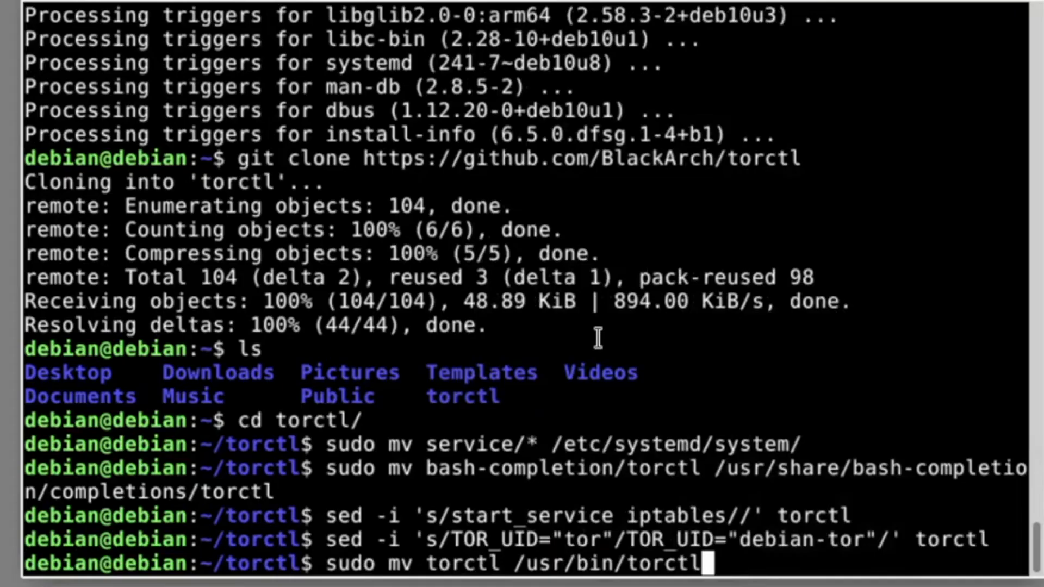
pyautogui.press('Return')
pyautogui.click(492, 341)
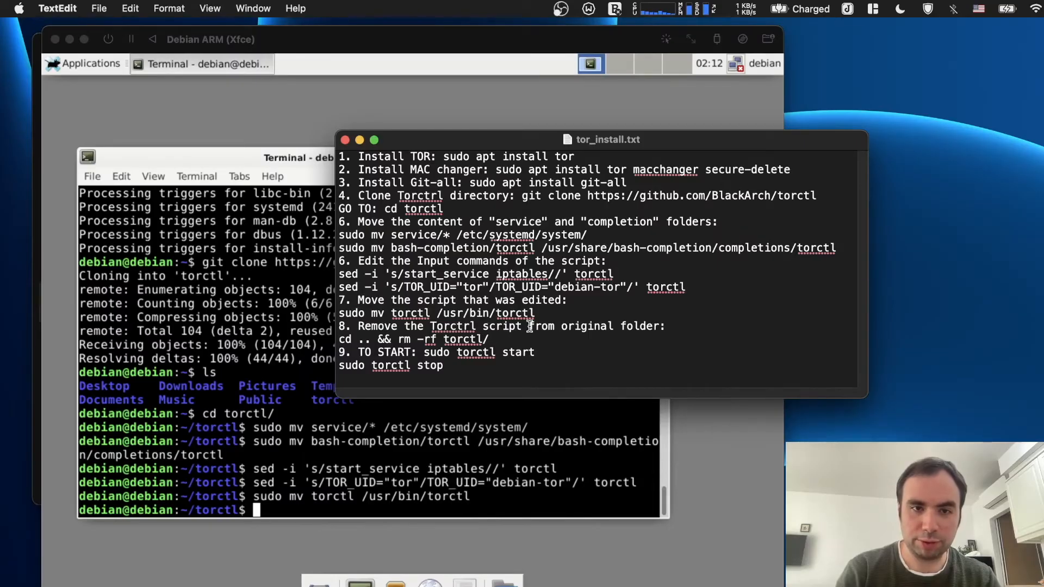
# - Delete the cloned folder with 'cd .. && rm -rf torctl/'
pyautogui.moveTo(508, 338); pyautogui.dragTo(340, 339)
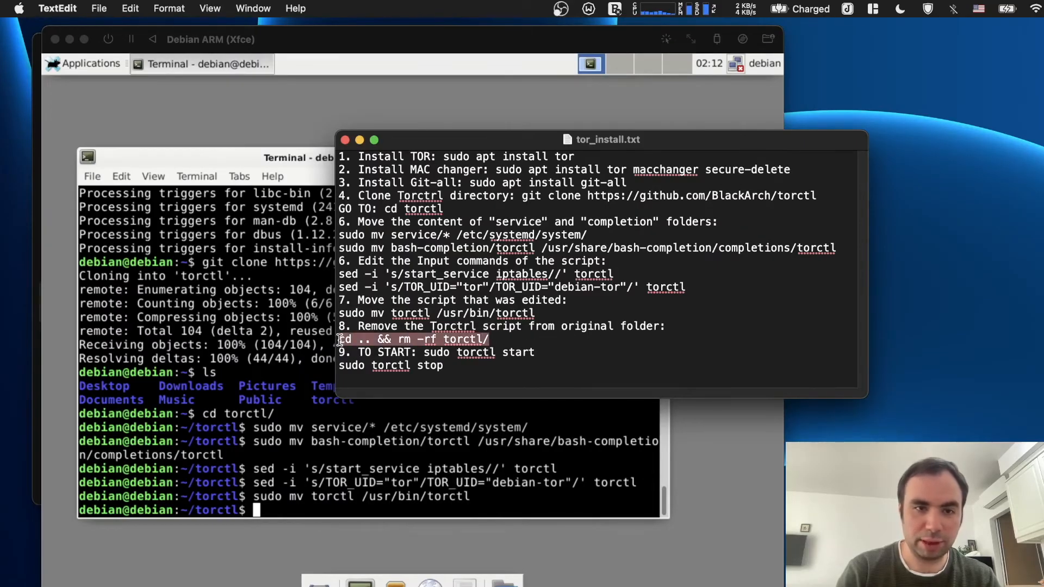
pyautogui.rightClick(365, 340)
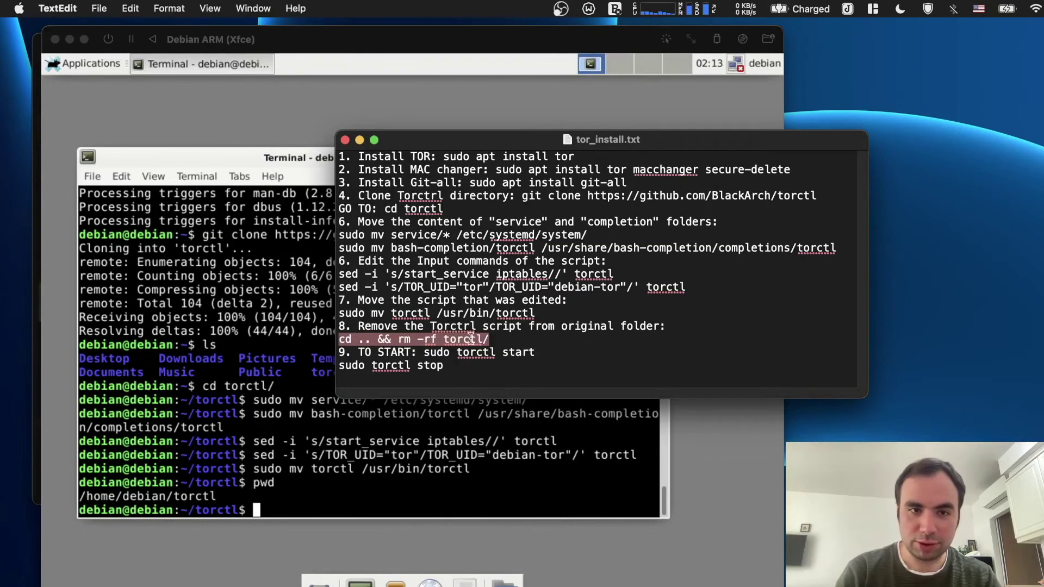
pyautogui.rightClick(472, 339)
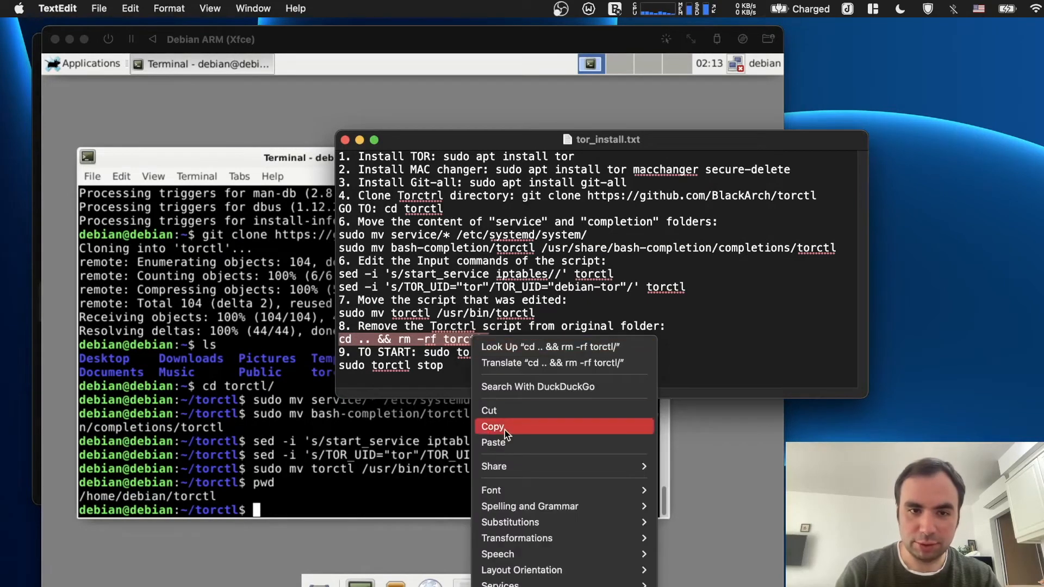
pyautogui.click(505, 427)
pyautogui.click(775, 245)
pyautogui.rightClick(425, 496)
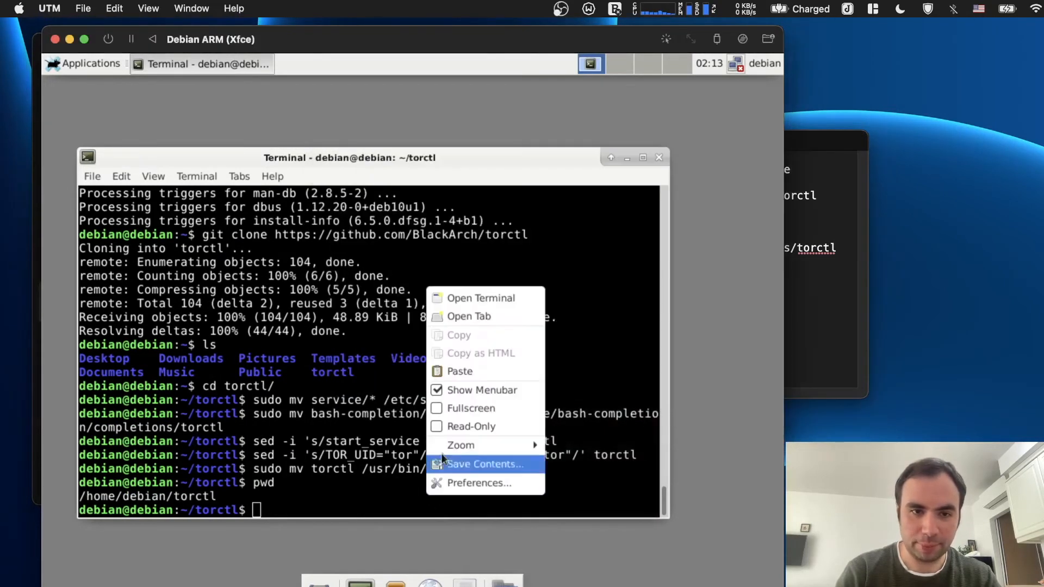
pyautogui.click(454, 369)
pyautogui.press('Return')
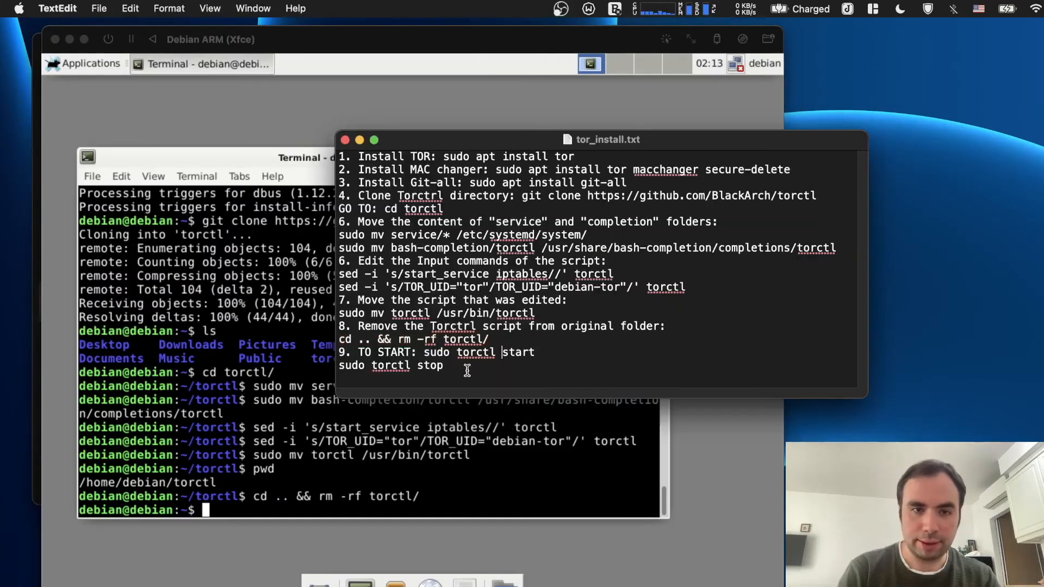
# - Run 'sudo torctl start' (edited from the pasted stop line) to redirect all traffic through Tor
pyautogui.moveTo(468, 366); pyautogui.dragTo(336, 366)
pyautogui.rightClick(365, 365)
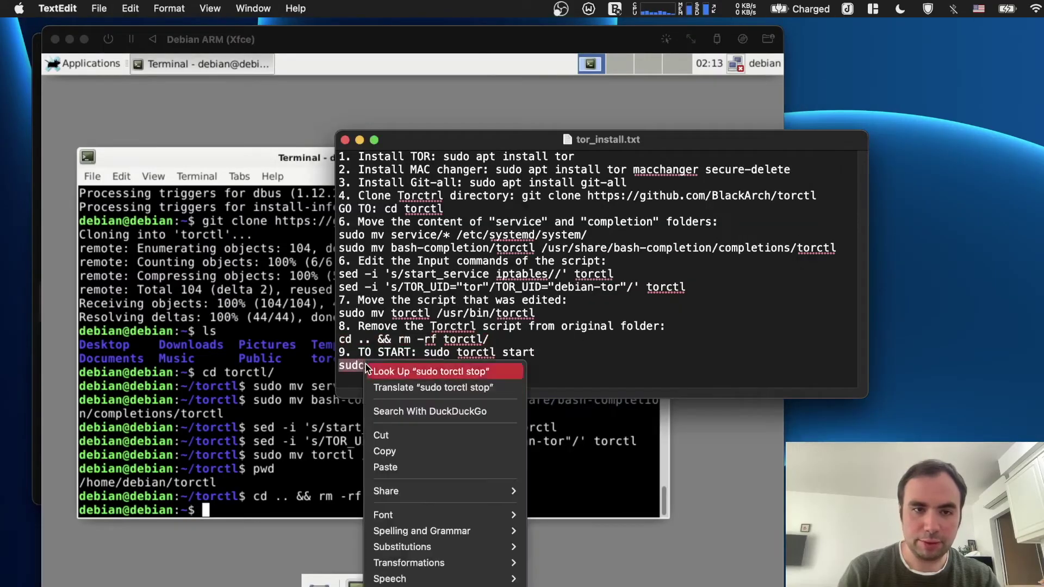
pyautogui.click(412, 451)
pyautogui.click(467, 361)
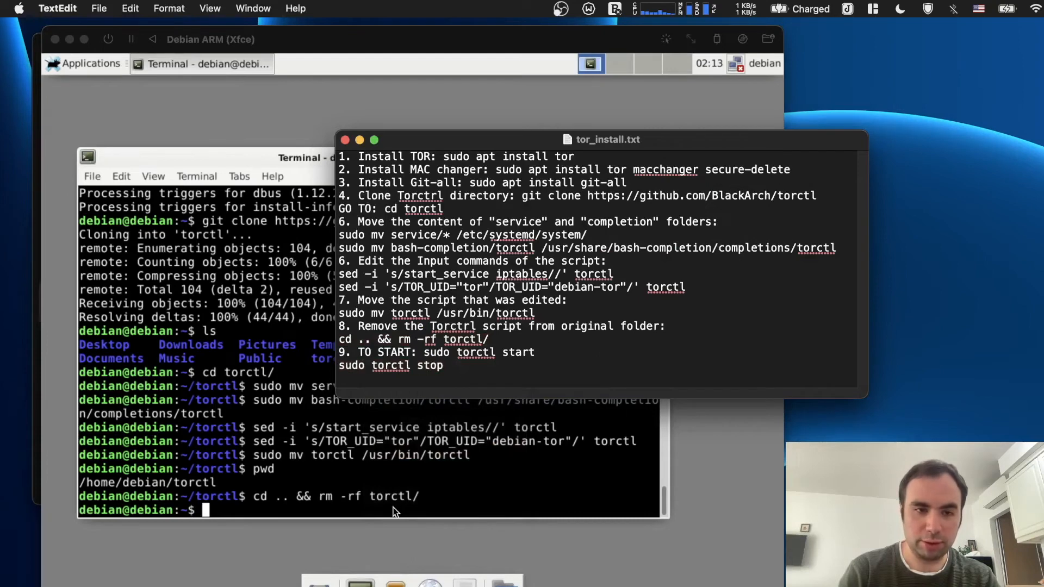
pyautogui.click(392, 512)
pyautogui.rightClick(395, 500)
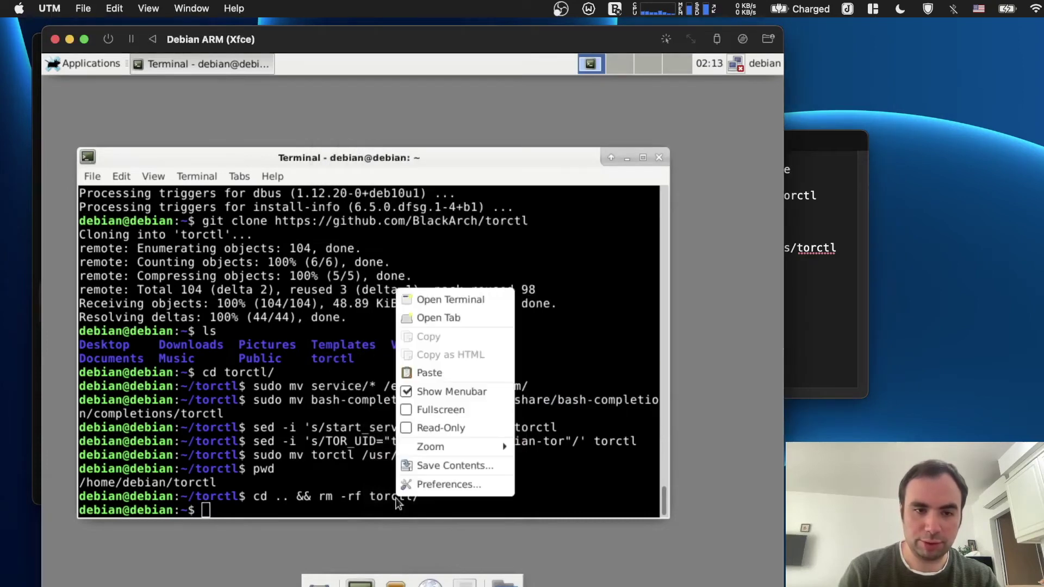
pyautogui.click(423, 374)
pyautogui.press('BackSpace')
pyautogui.press('BackSpace')
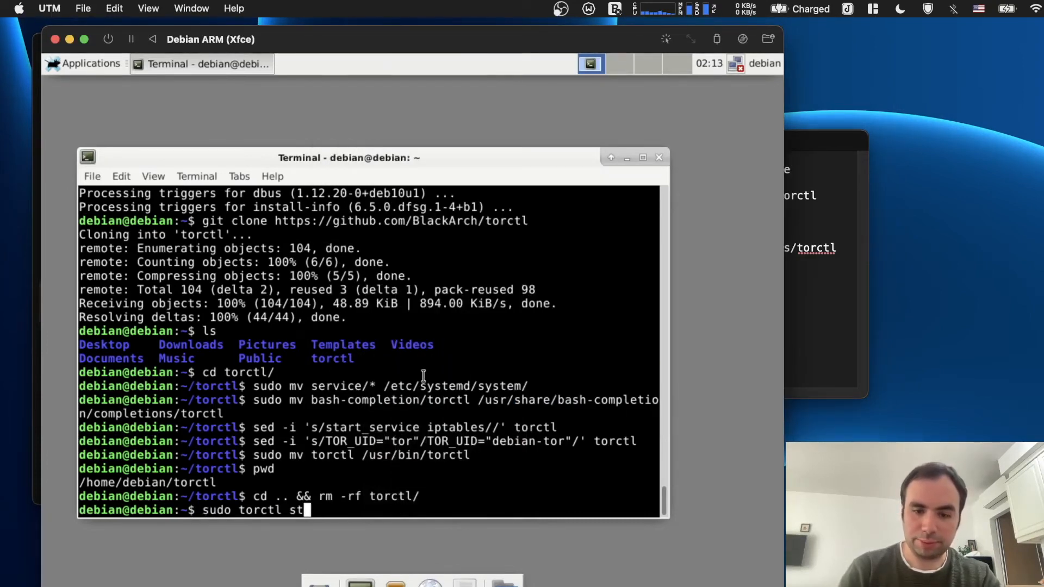
pyautogui.write('art')
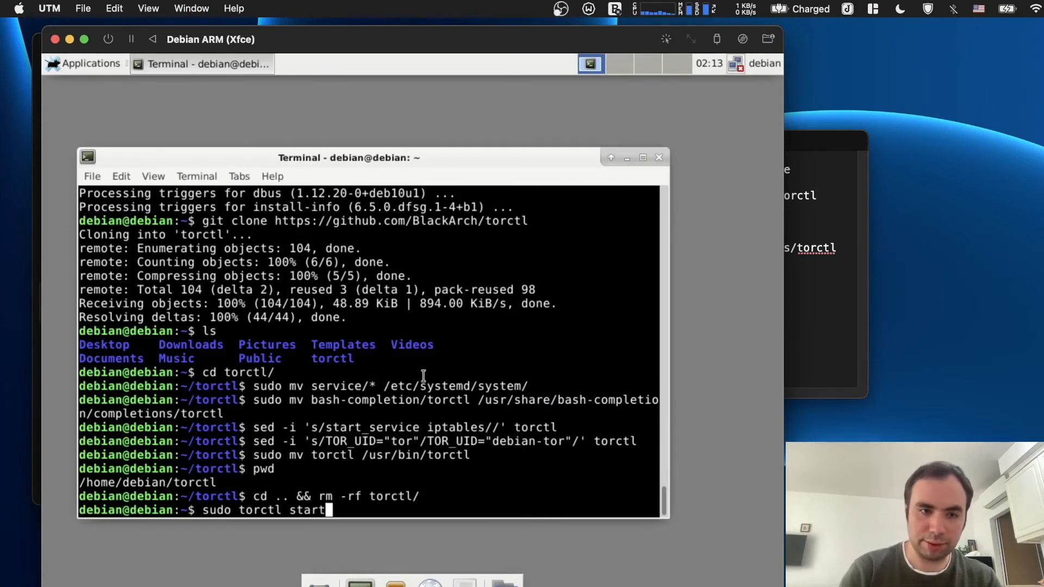
pyautogui.press('Return')
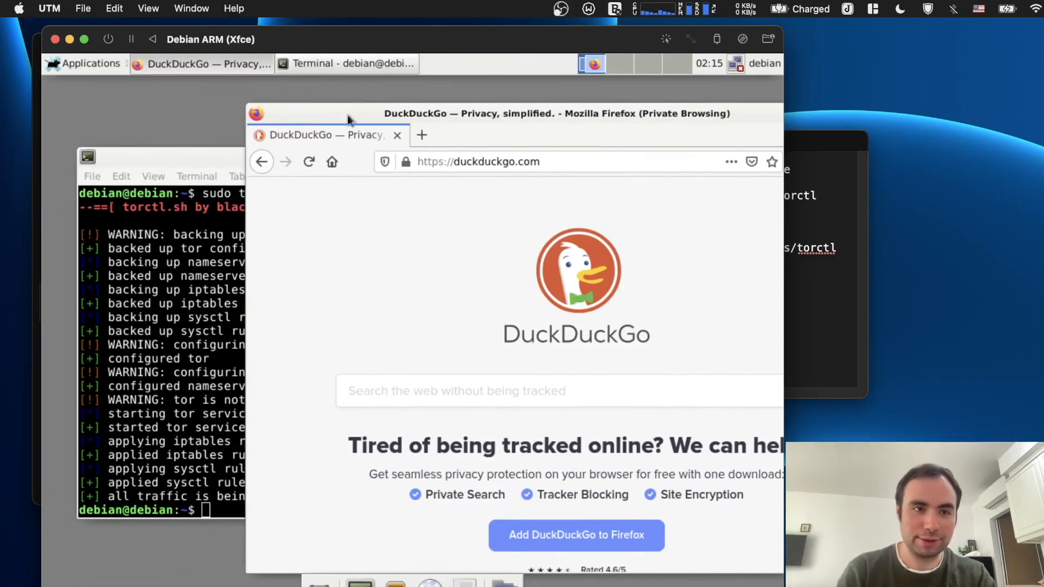
# - View iplocation.net in Firefox showing Tor exit IP 185.220.101.3 in Amsterdam, then move the browser aside
pyautogui.click(208, 152)
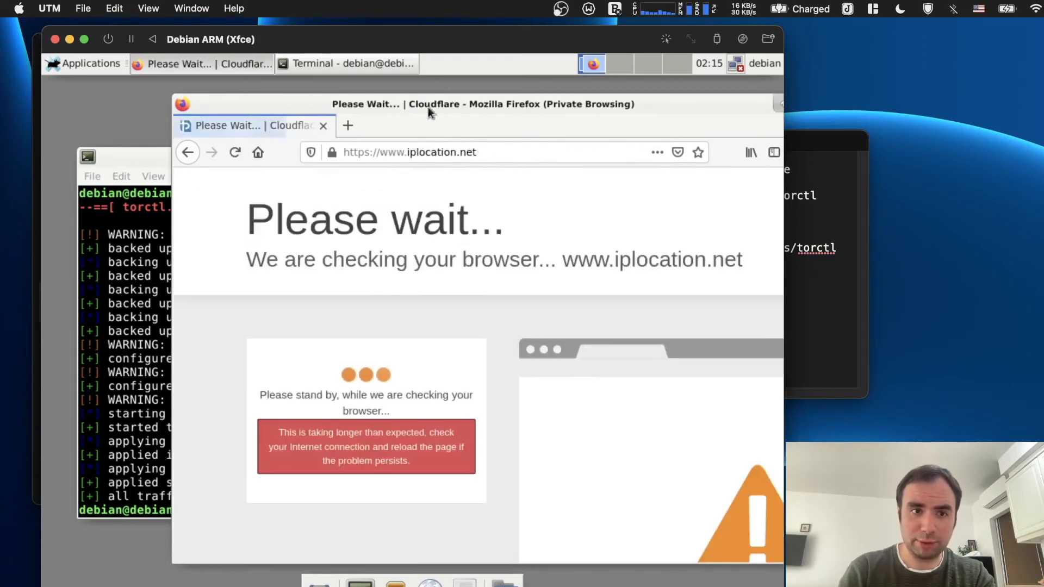
pyautogui.moveTo(430, 112); pyautogui.dragTo(335, 95)
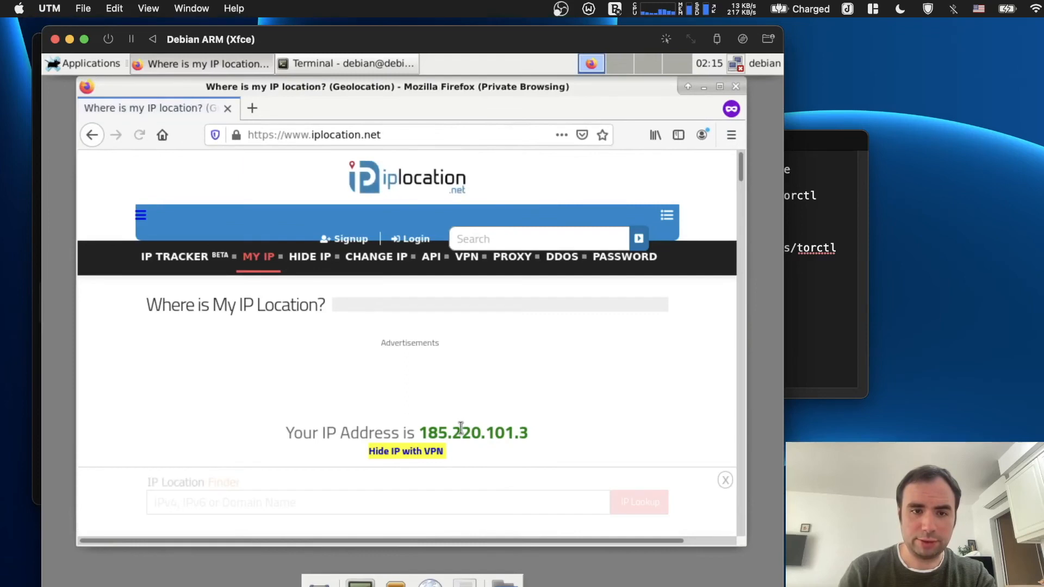
pyautogui.scroll(-5, 743, 181)
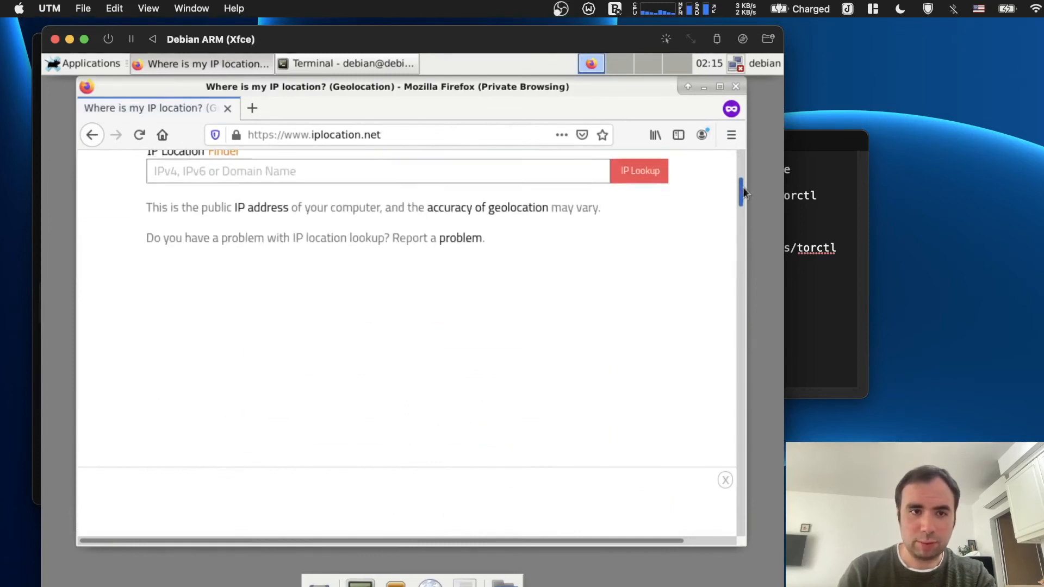
pyautogui.moveTo(744, 188)
pyautogui.mouseDown()
pyautogui.moveTo(744, 226)
pyautogui.moveTo(744, 217)
pyautogui.mouseUp()
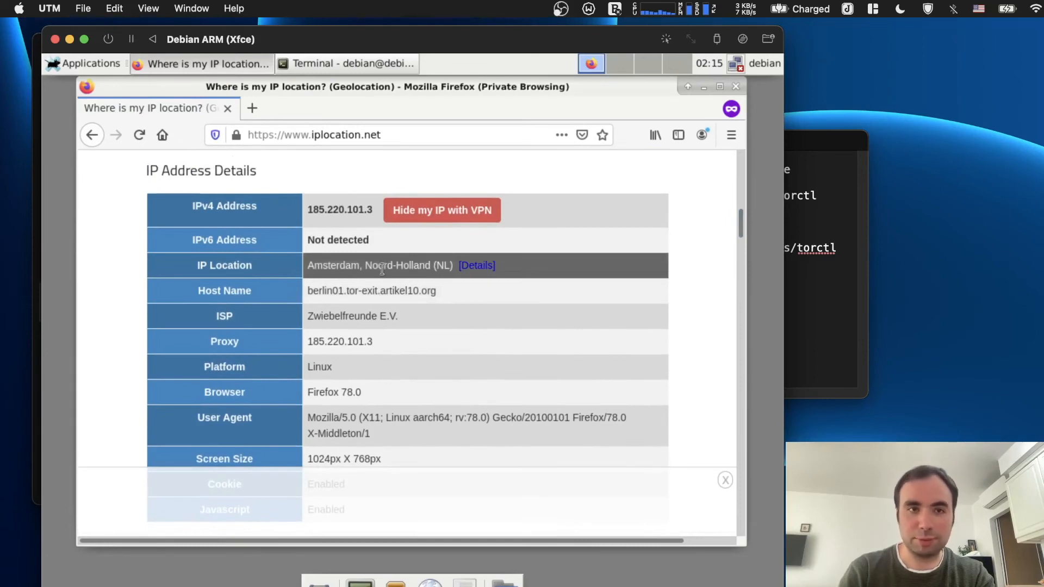
pyautogui.moveTo(348, 89); pyautogui.dragTo(562, 115)
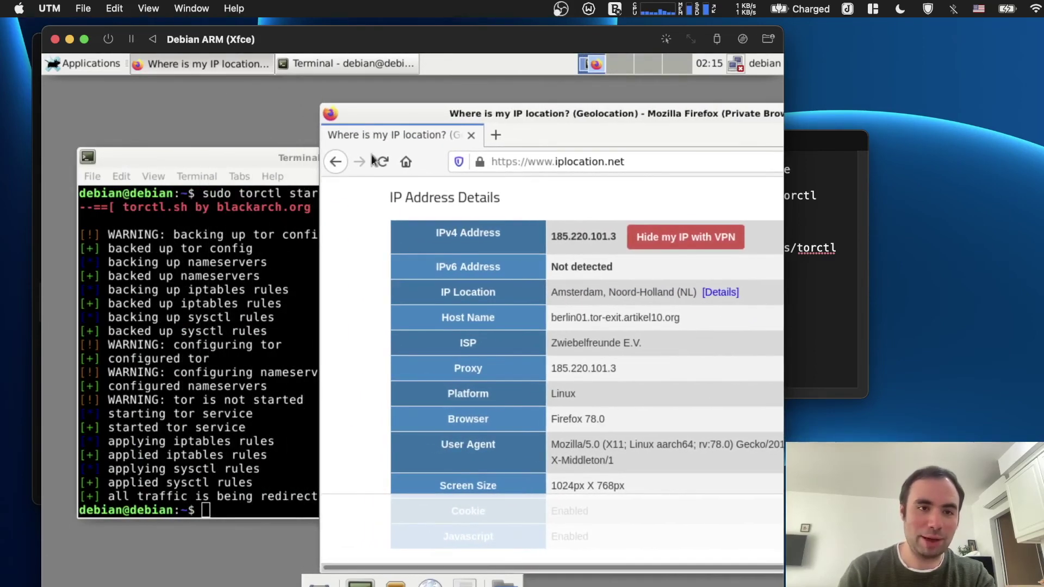
pyautogui.click(288, 159)
# - Nudge the terminal up in front of Firefox to show torctl's traffic-redirected confirmation
pyautogui.moveTo(310, 158); pyautogui.dragTo(308, 146)
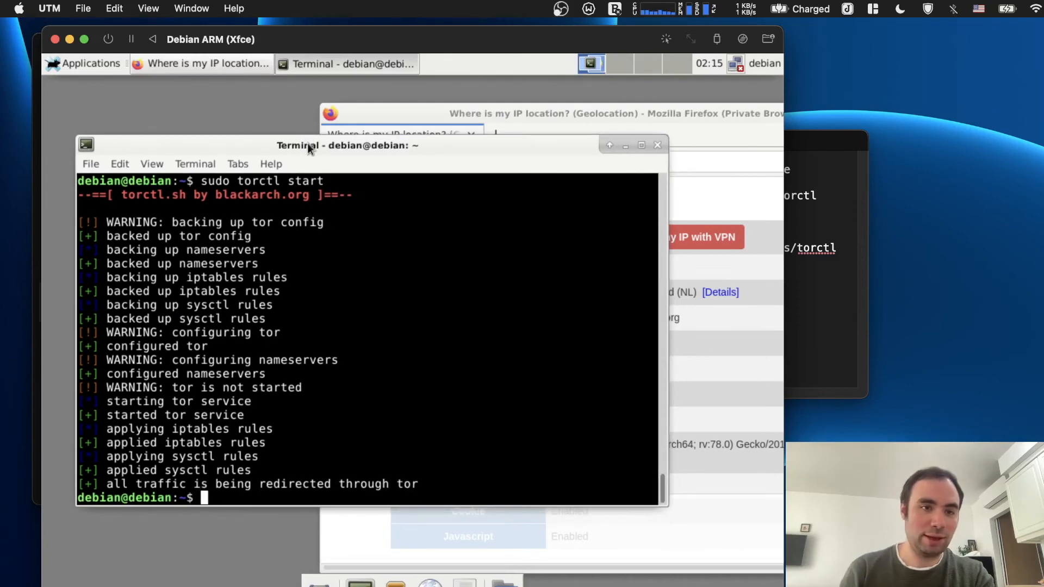